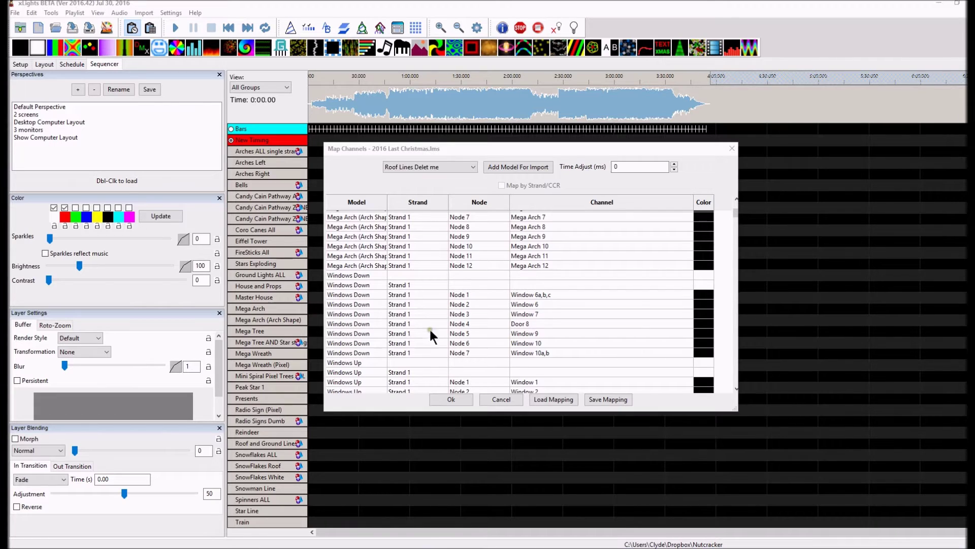
# Switch to the Light-O-Rama Sequence Editor and open the existing sequence 2016 What Child is This.lms.
pyautogui.click(469, 540)
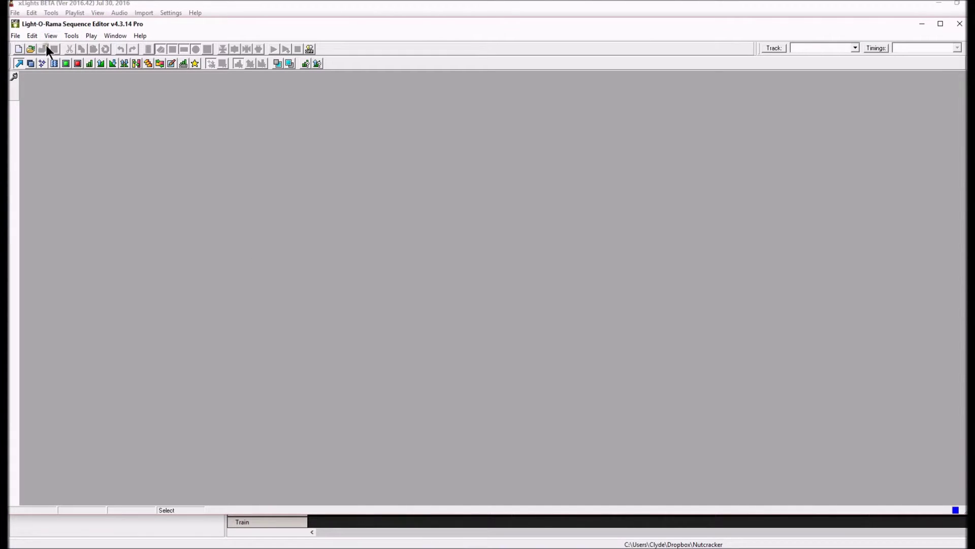
pyautogui.click(31, 49)
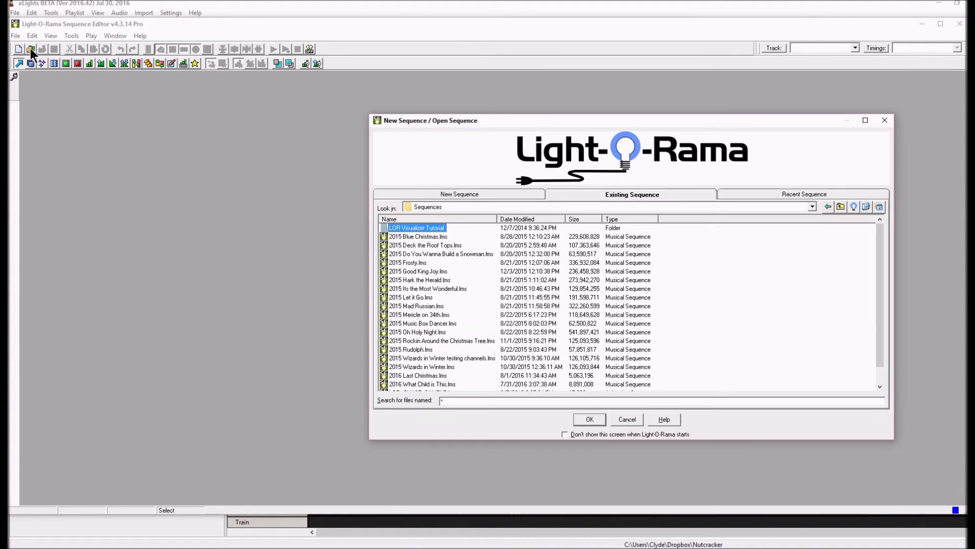
pyautogui.scroll(-1, 442, 359)
pyautogui.click(419, 357)
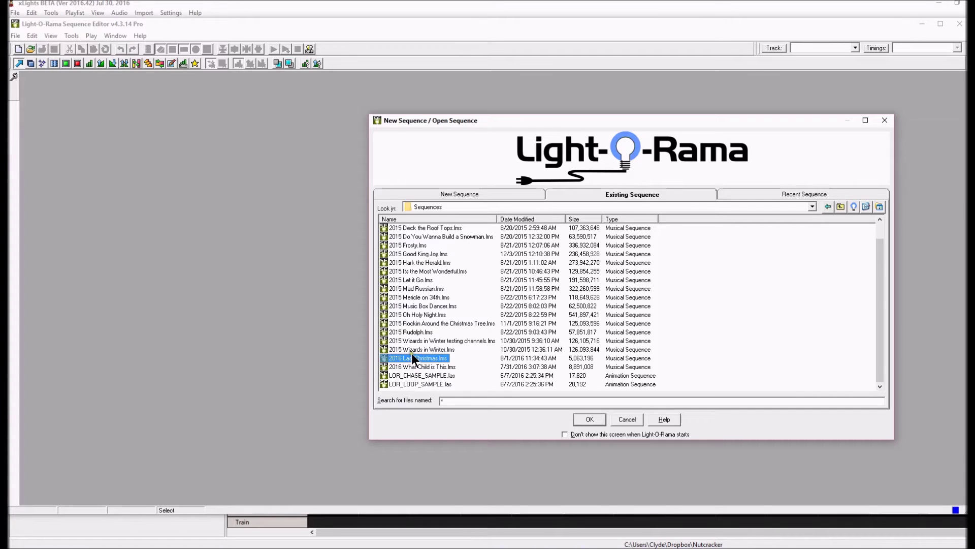
pyautogui.doubleClick(420, 367)
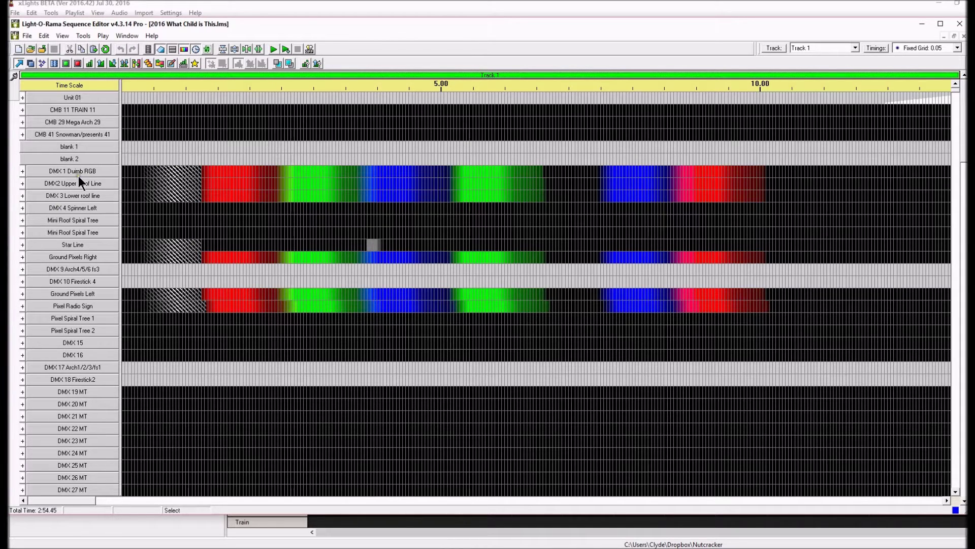
# Expand the DMX 1 Dumb RGB group and examine the separate red, green and blue channels of Window 1.
pyautogui.click(21, 171)
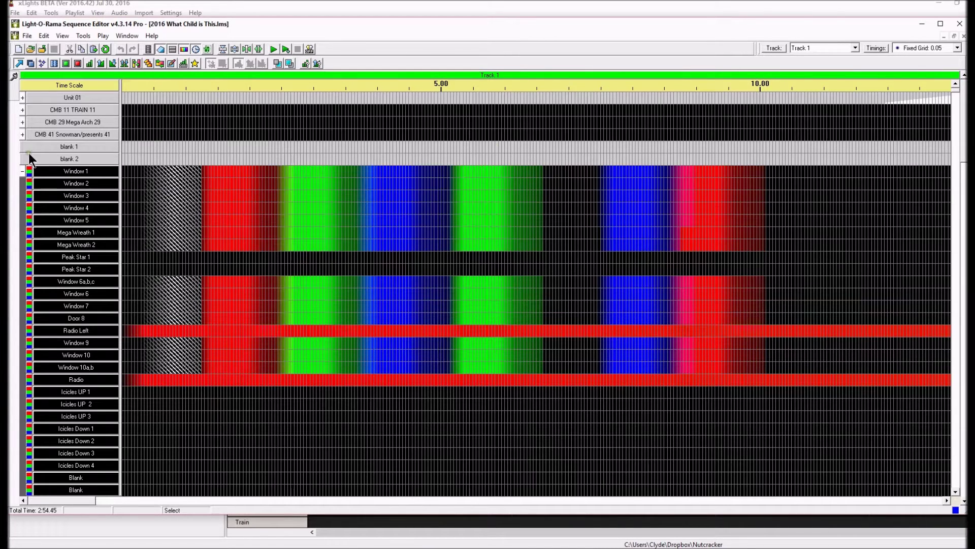
pyautogui.click(29, 171)
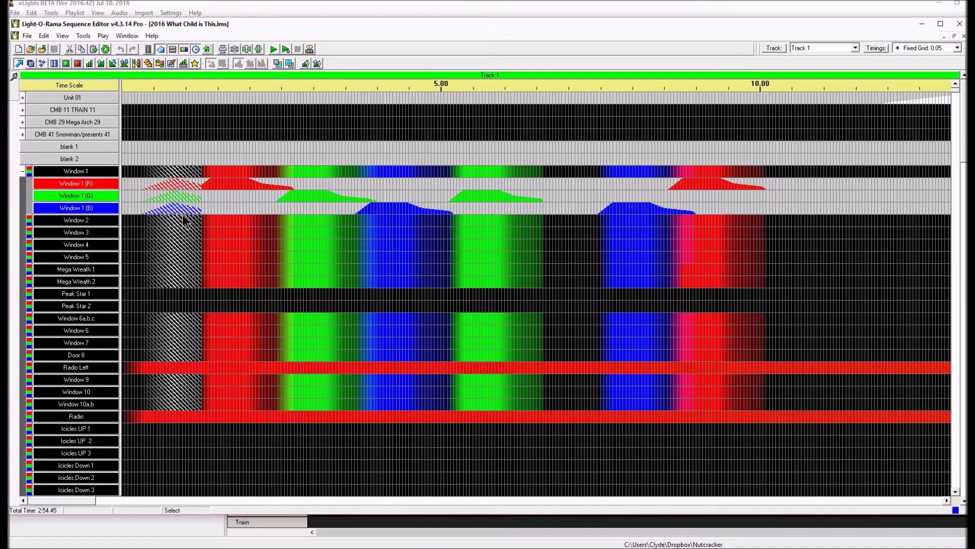
pyautogui.click(30, 169)
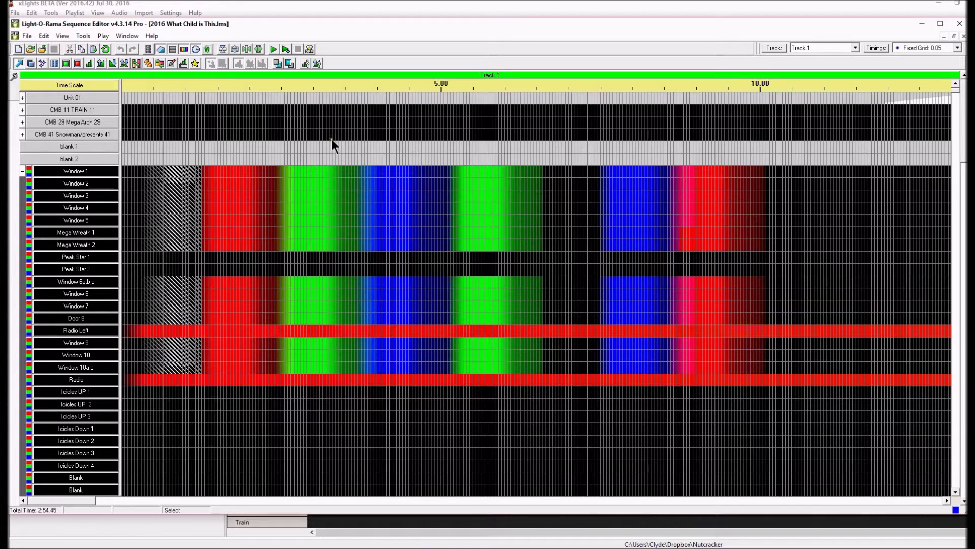
pyautogui.scroll(-2, 322, 230)
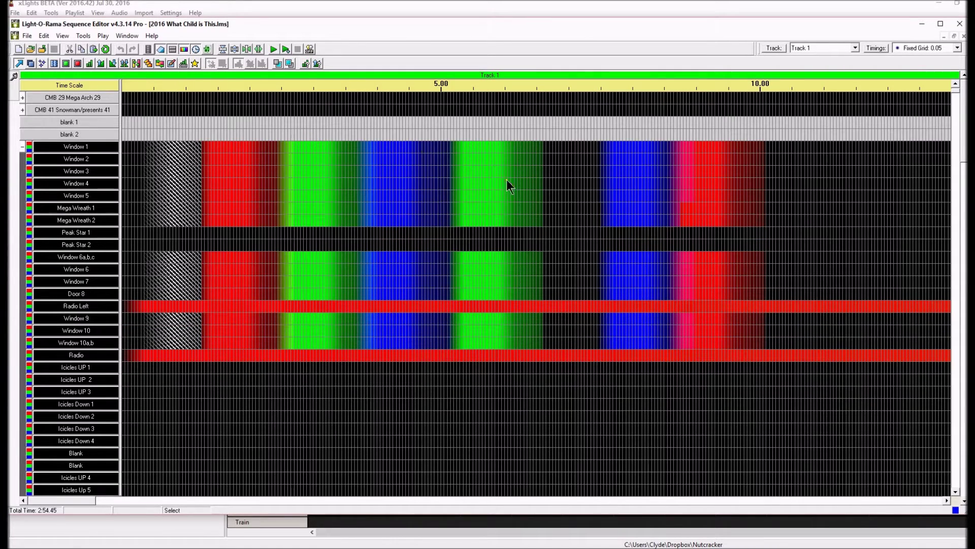
# View the house layout in an enlarged Animation window, then close it and the Sequence Editor to return to xLights.
pyautogui.click(149, 62)
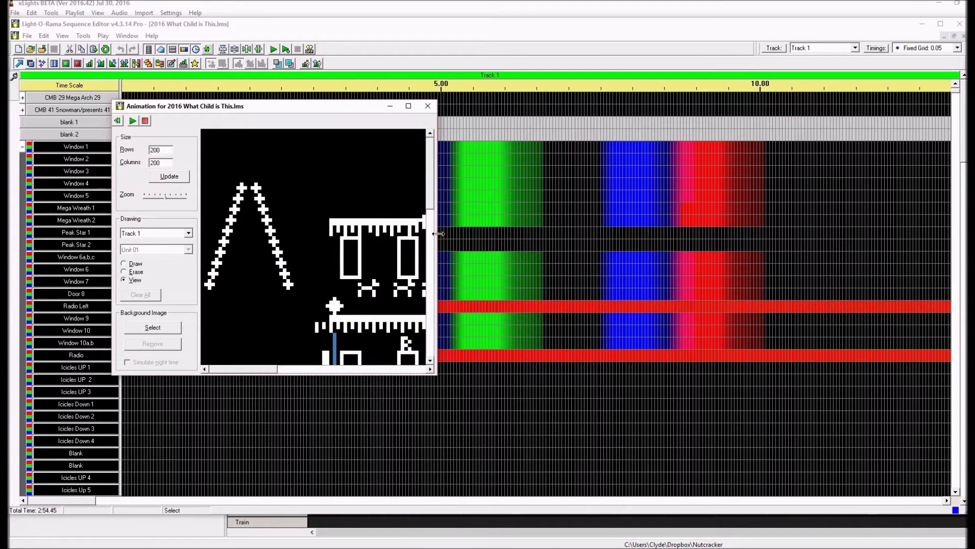
pyautogui.moveTo(453, 239); pyautogui.dragTo(731, 257)
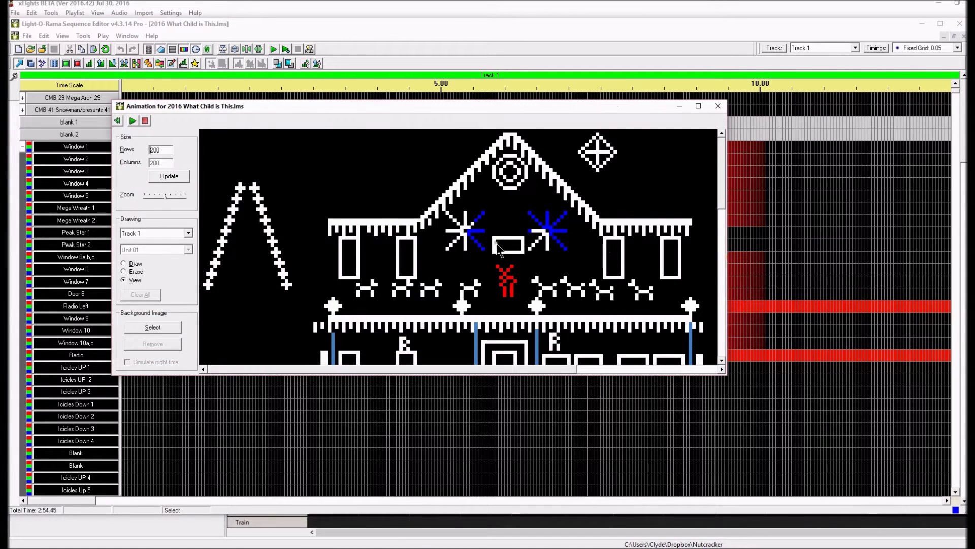
pyautogui.moveTo(577, 388); pyautogui.dragTo(604, 493)
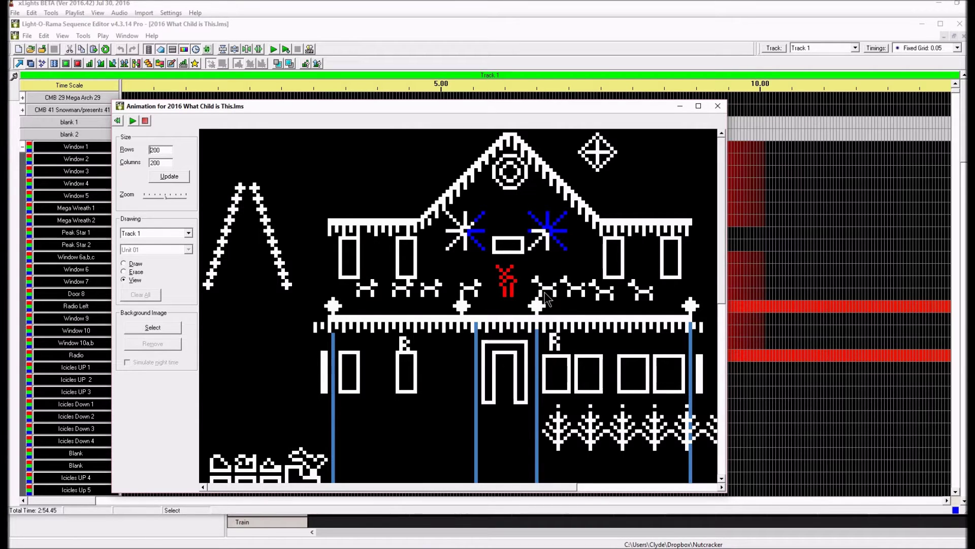
pyautogui.hotkey('alt', 'F4')
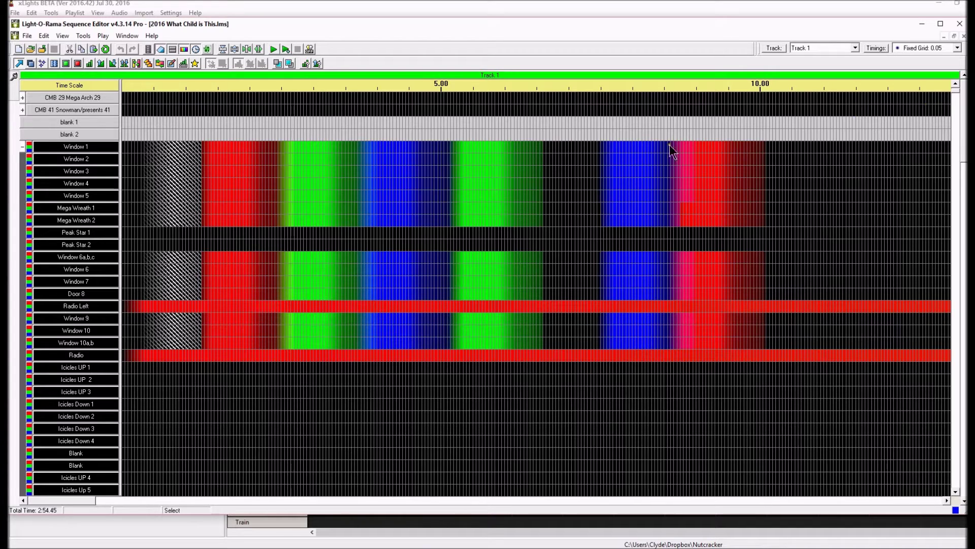
pyautogui.click(960, 23)
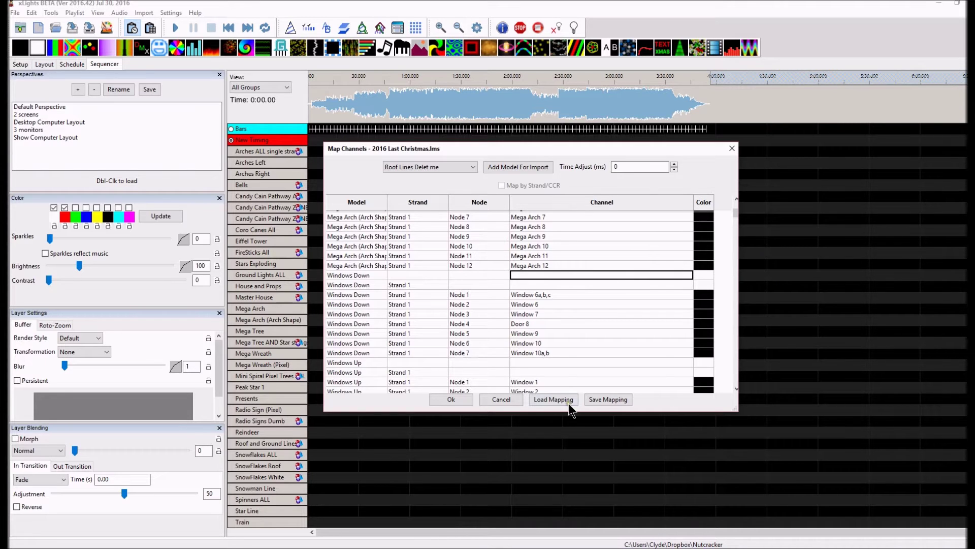
# Save the channel mapping over the file Mapping 2015 LOR config to Xlights 2016 and import the mapped channels.
pyautogui.click(605, 399)
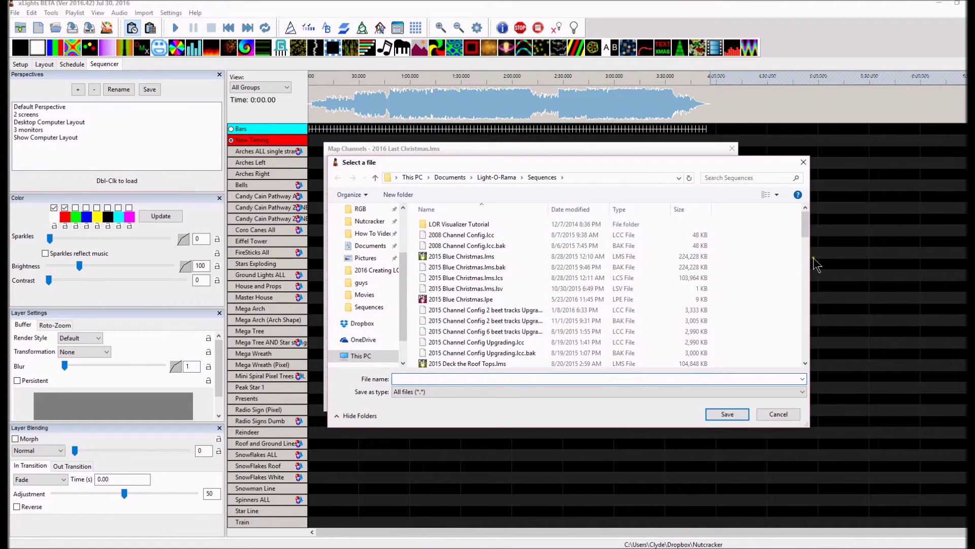
pyautogui.scroll(-5, 806, 229)
pyautogui.scroll(5, 806, 388)
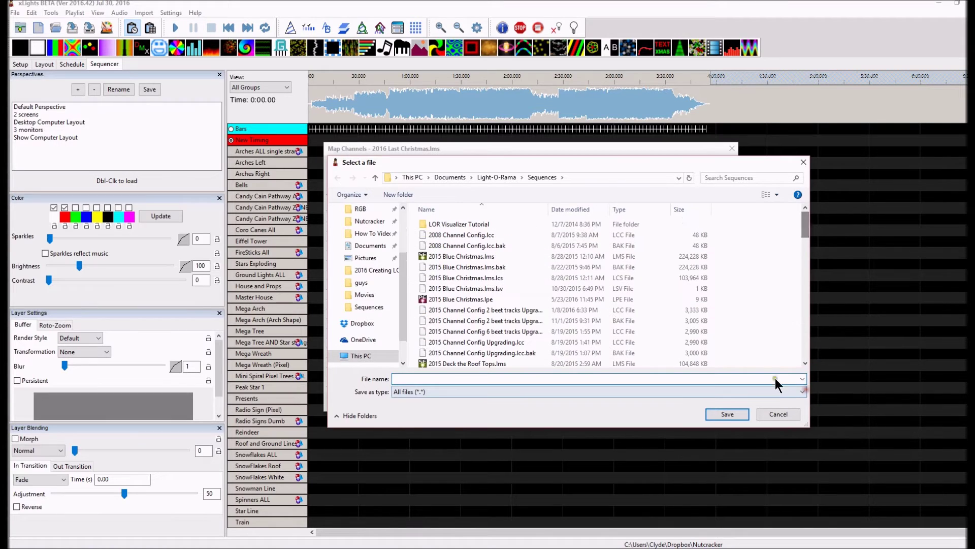
pyautogui.moveTo(801, 231); pyautogui.dragTo(802, 358)
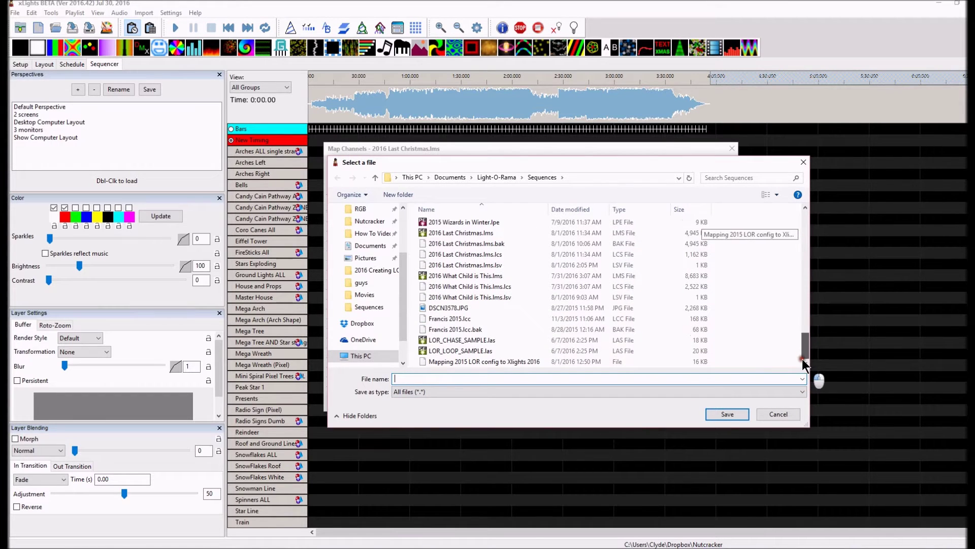
pyautogui.click(520, 359)
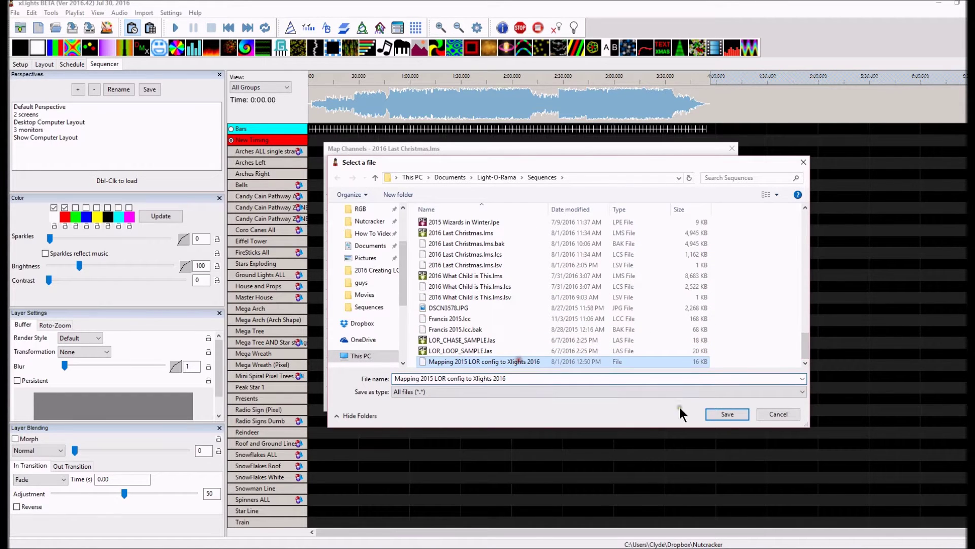
pyautogui.click(740, 414)
pyautogui.click(528, 283)
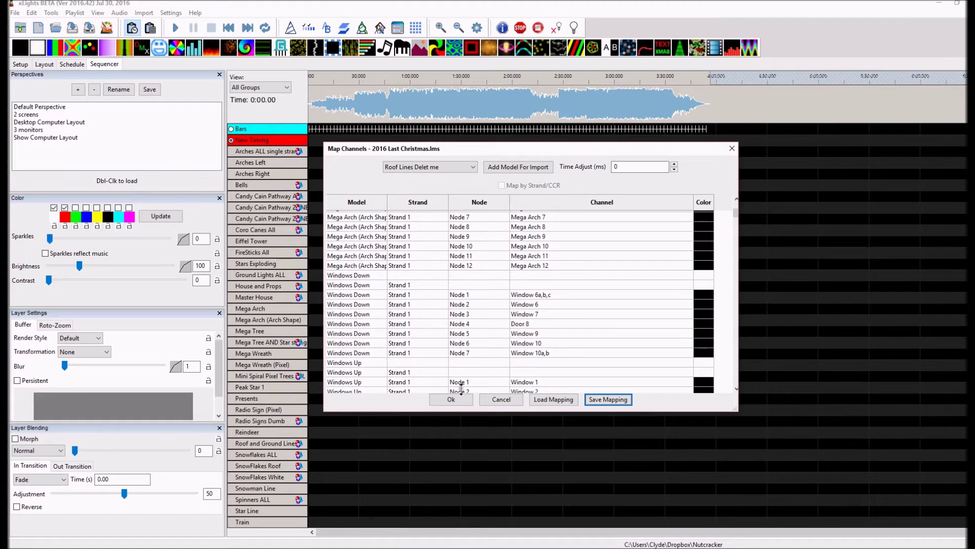
pyautogui.click(439, 399)
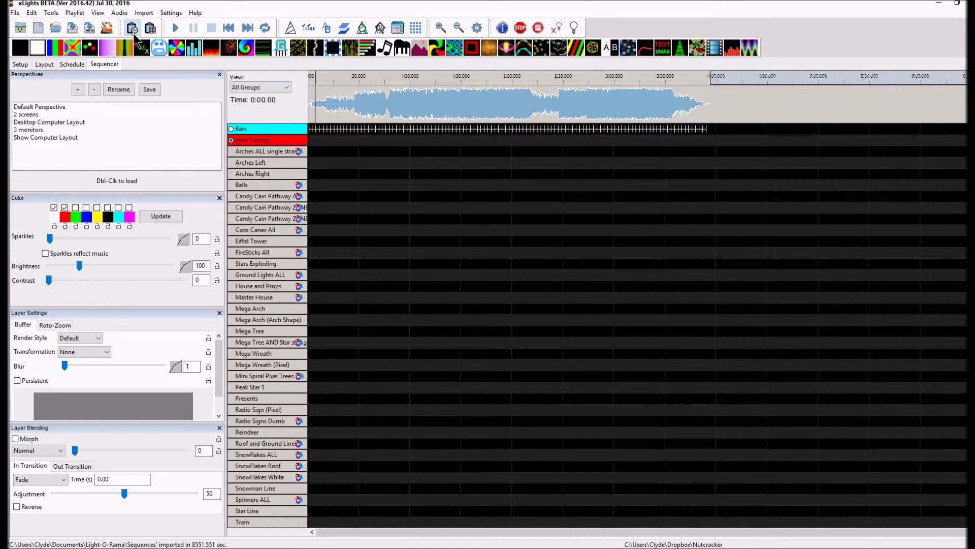
# Save the sequence as 2016 Last Christmas in the Nutcracker folder and render all its effects.
pyautogui.click(15, 13)
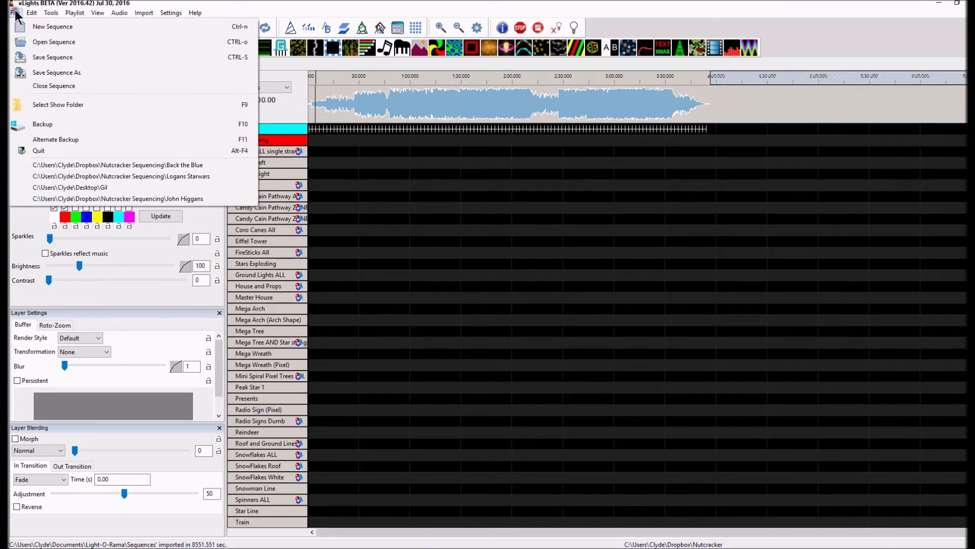
pyautogui.click(50, 58)
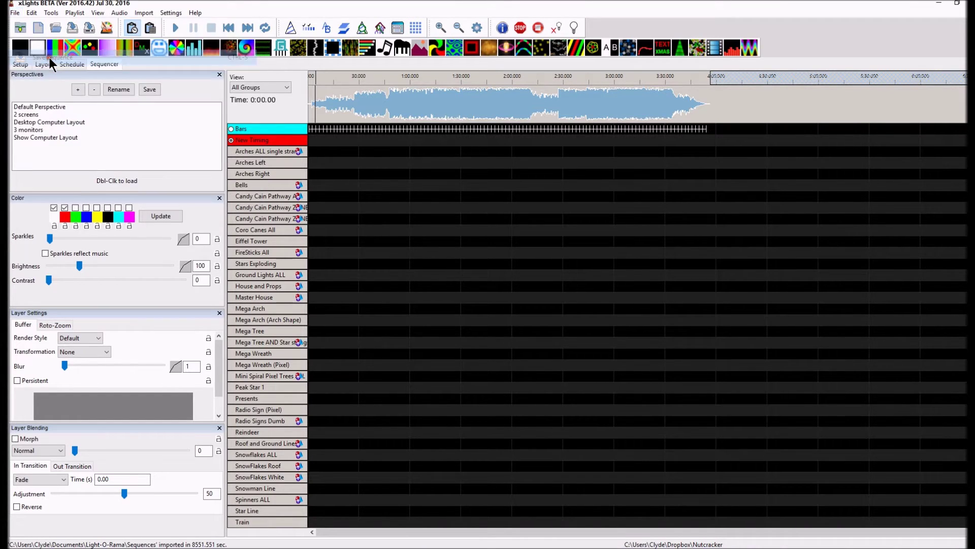
pyautogui.write('3')
pyautogui.press('BackSpace')
pyautogui.write('201')
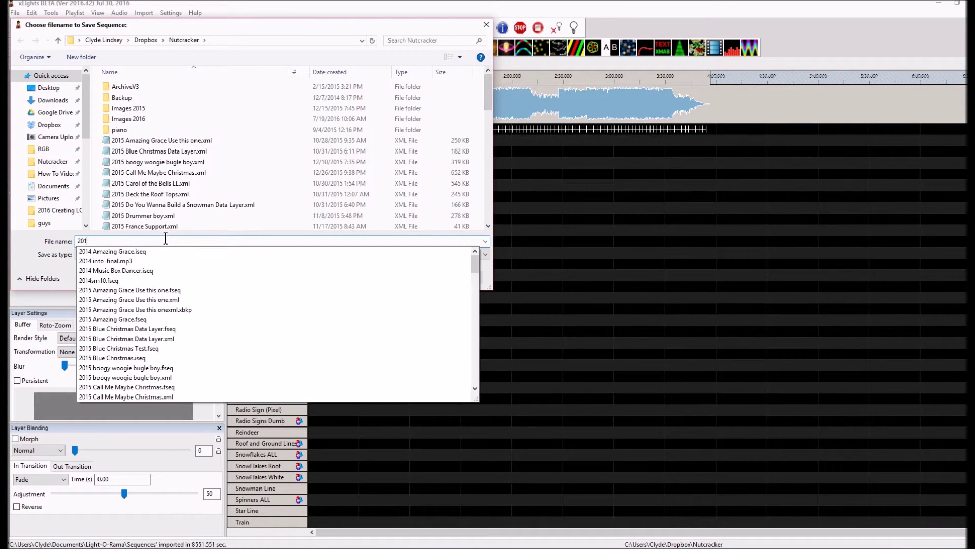
pyautogui.write('6 L')
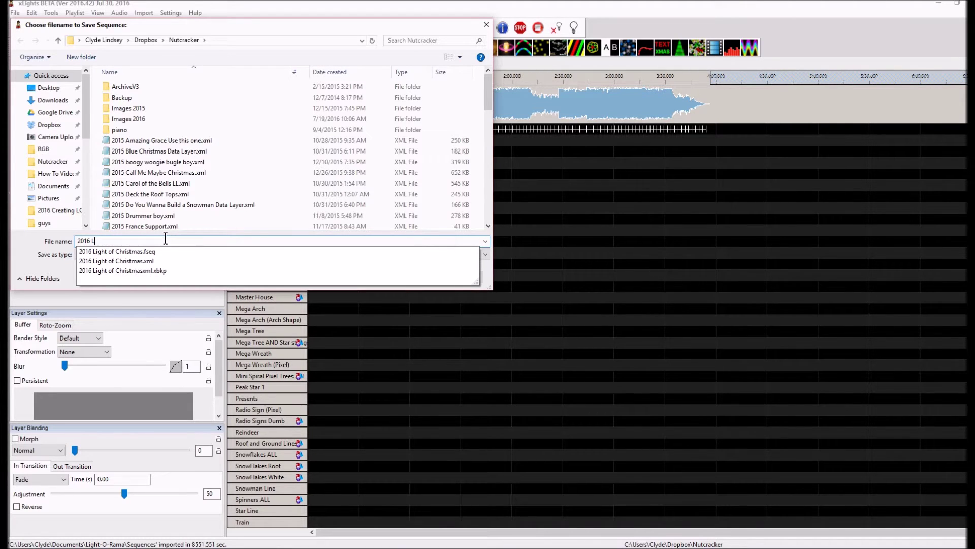
pyautogui.write('ast Christmas')
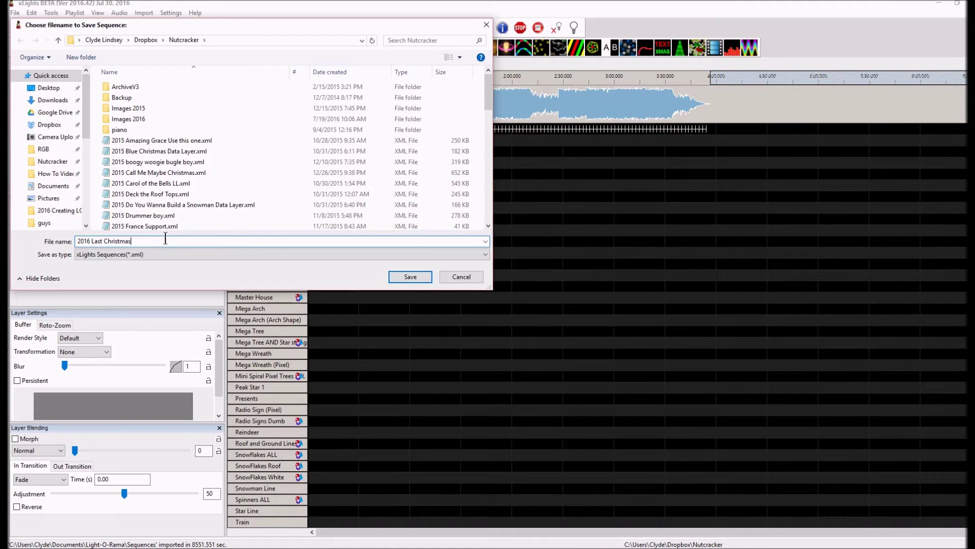
pyautogui.click(411, 276)
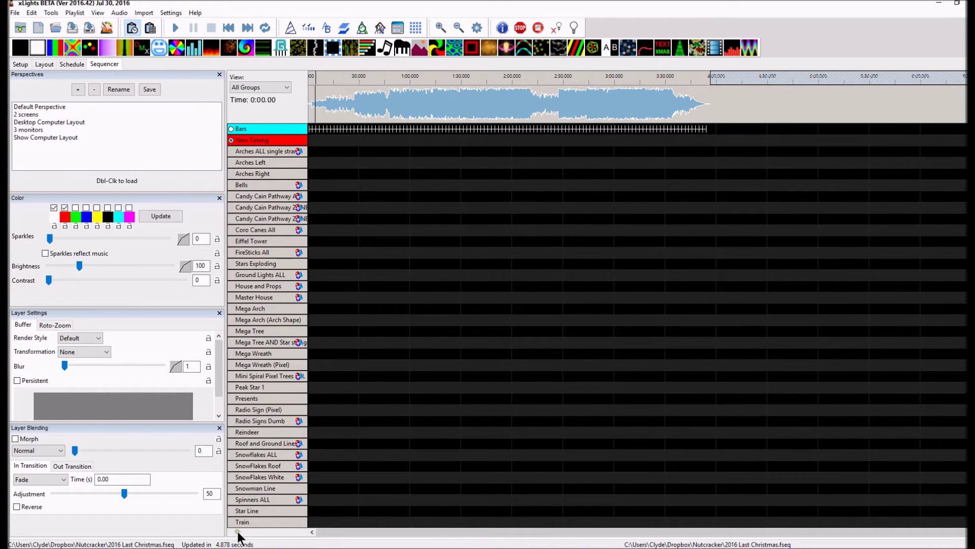
pyautogui.click(105, 28)
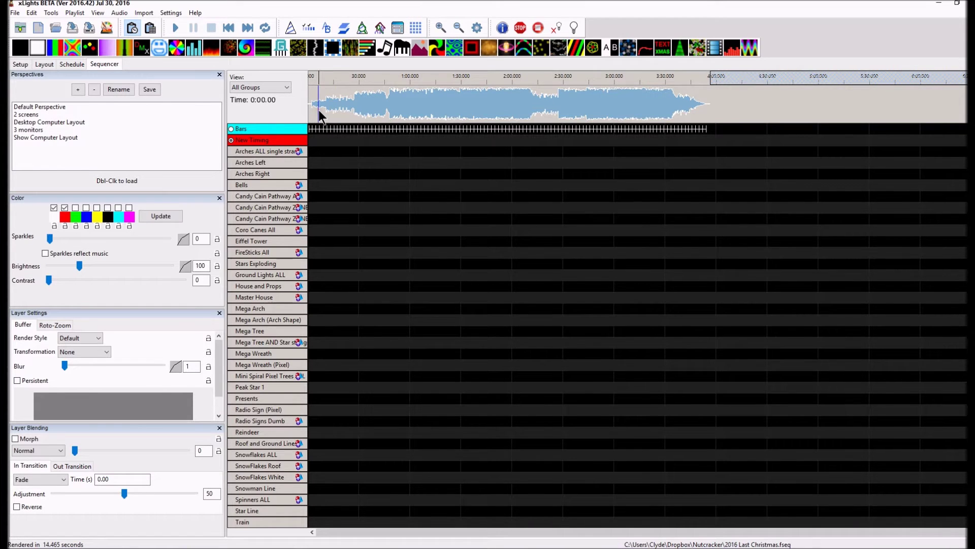
# Activate the Bars timing track and switch the sequencer to the Windows view to show the opening seconds.
pyautogui.scroll(3, 319, 110)
pyautogui.scroll(3, 318, 111)
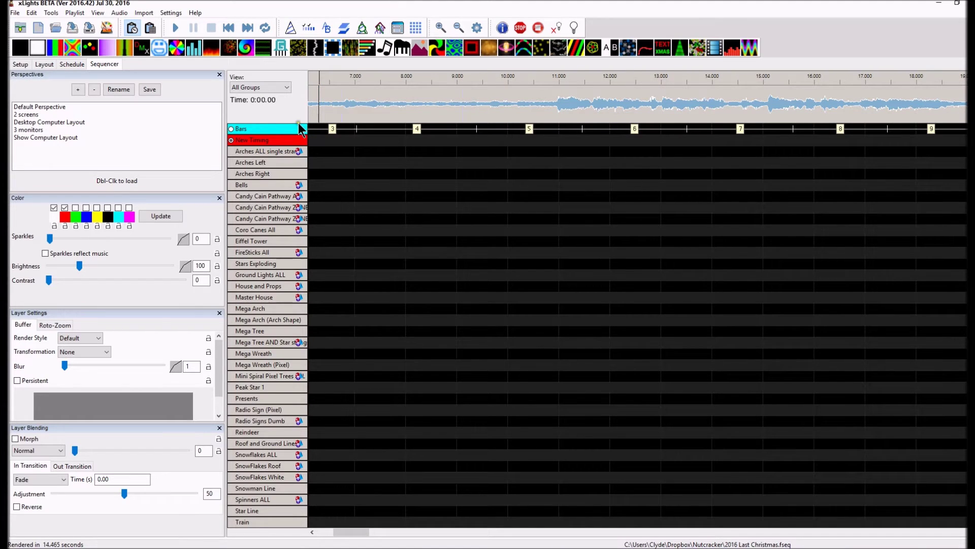
pyautogui.click(232, 129)
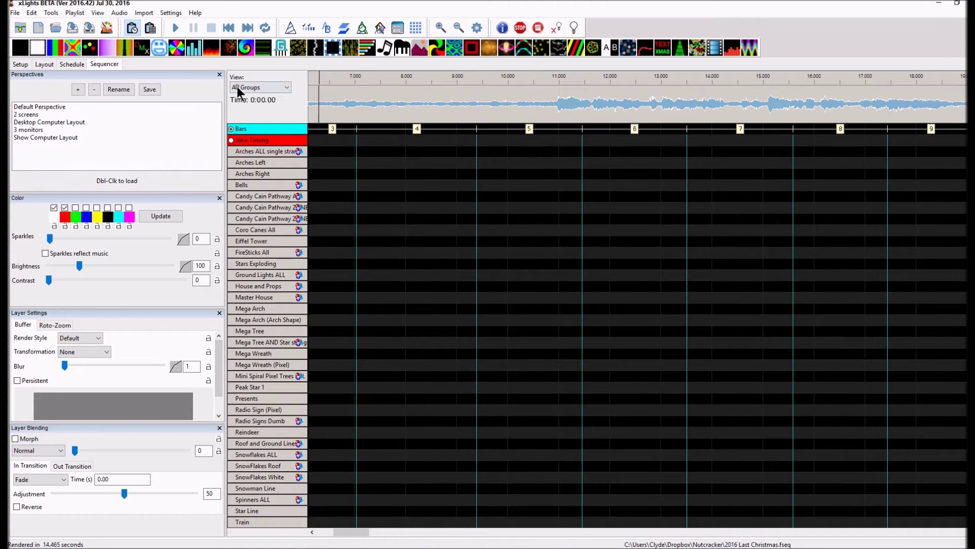
pyautogui.click(287, 86)
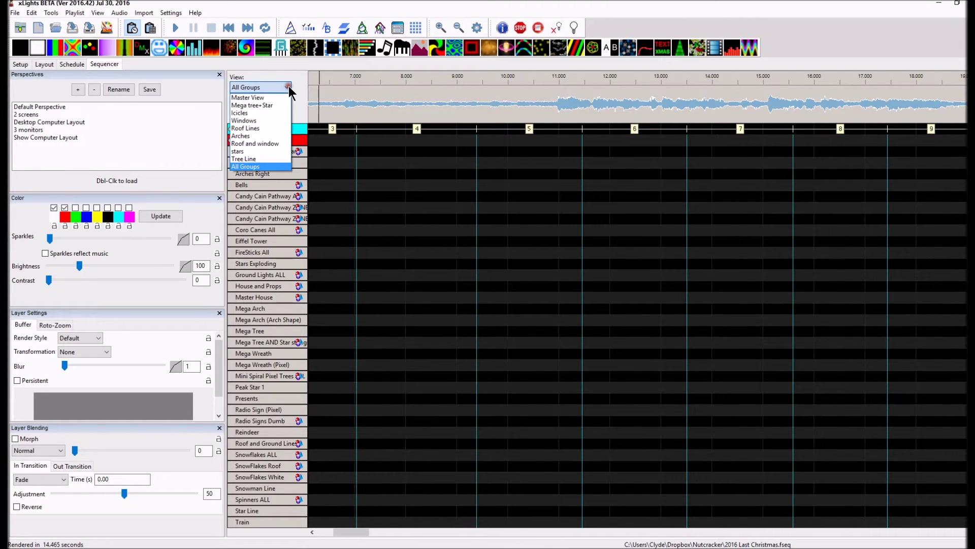
pyautogui.click(263, 120)
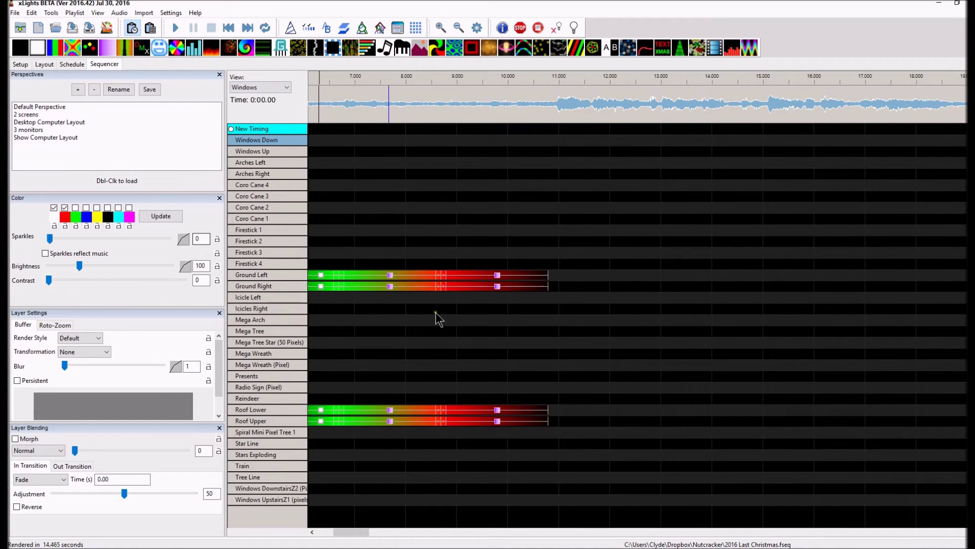
pyautogui.moveTo(358, 531)
pyautogui.mouseDown()
pyautogui.moveTo(337, 531)
pyautogui.moveTo(347, 533)
pyautogui.mouseUp()
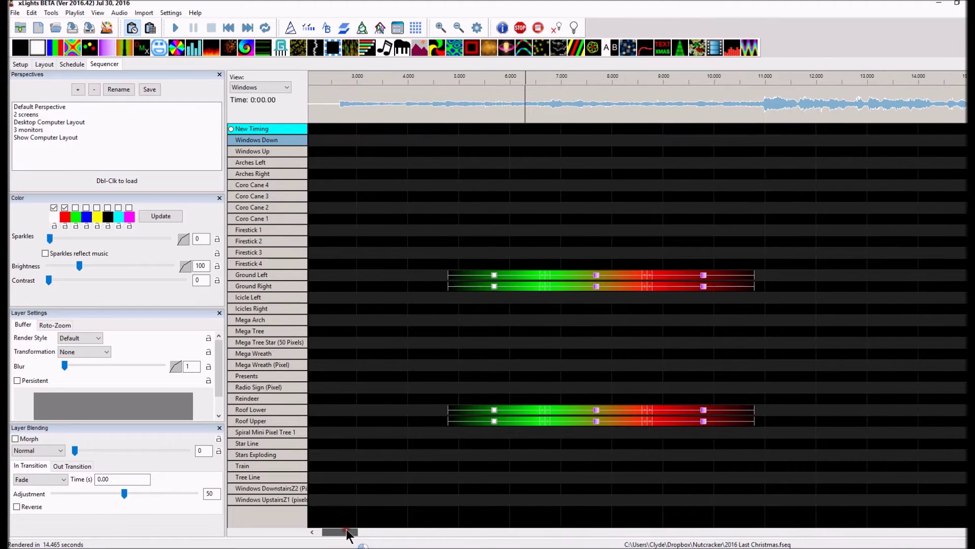
# Add the Bars timing track to the Windows view through the Sequence Elements dialog.
pyautogui.rightClick(264, 129)
pyautogui.click(279, 248)
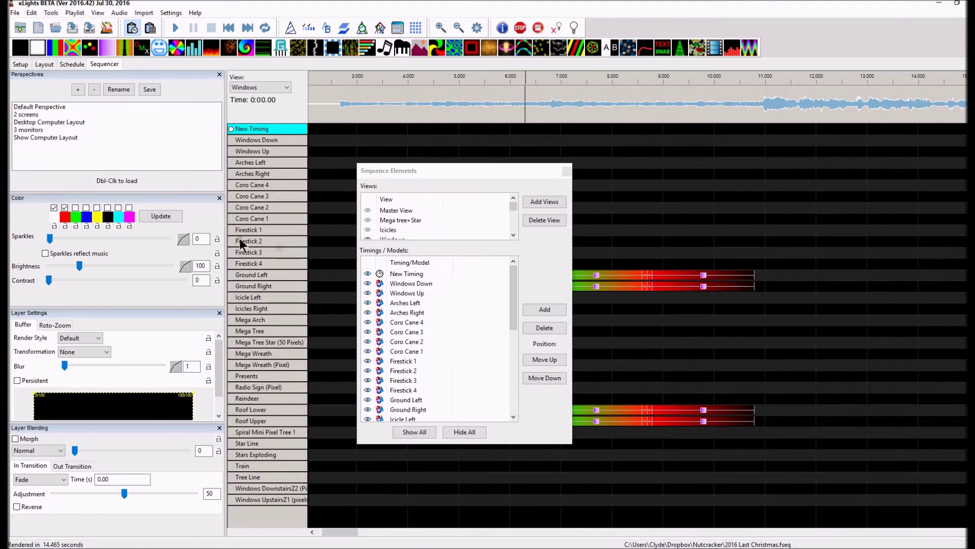
pyautogui.click(545, 309)
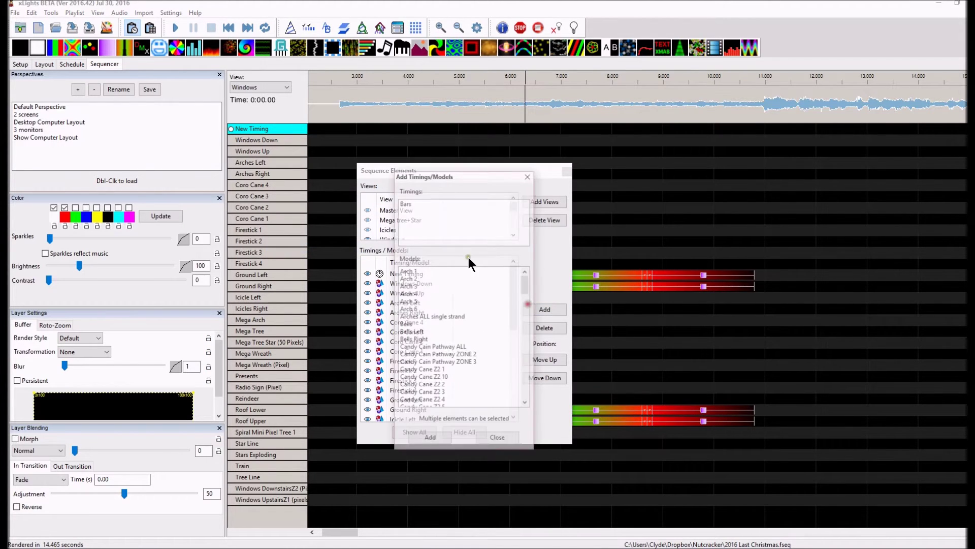
pyautogui.click(405, 203)
pyautogui.click(429, 440)
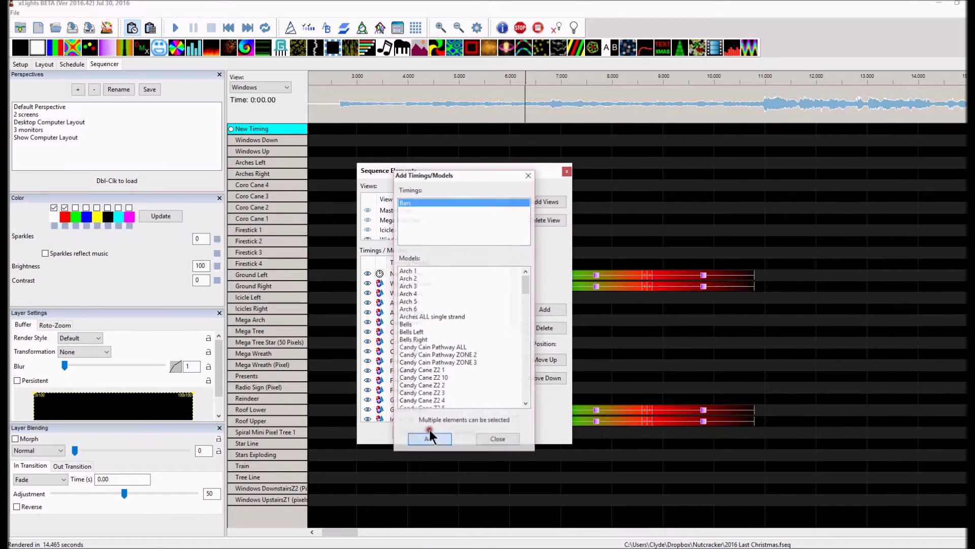
pyautogui.click(566, 172)
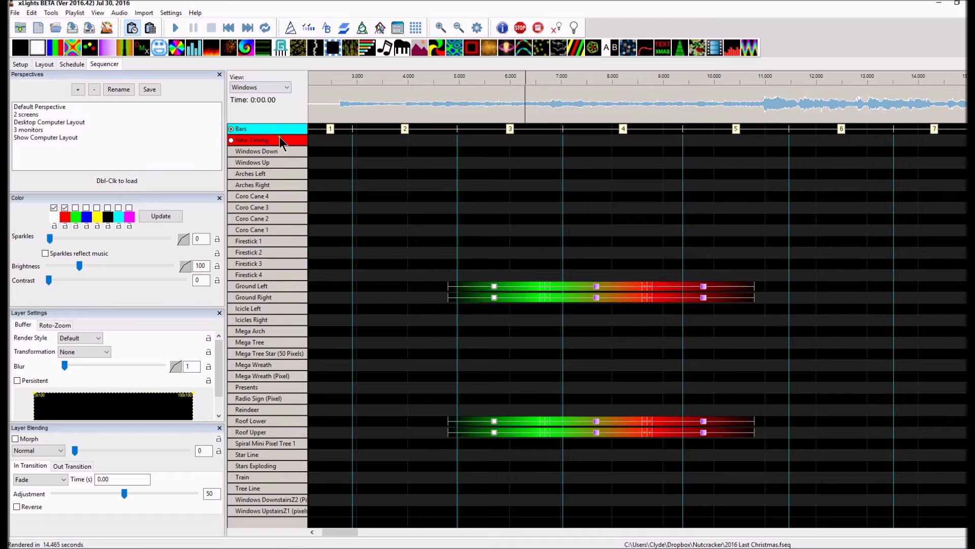
# Expand the Windows Down model into its individual nodes and bring up their effects between about 2:05 and 2:17.
pyautogui.doubleClick(253, 151)
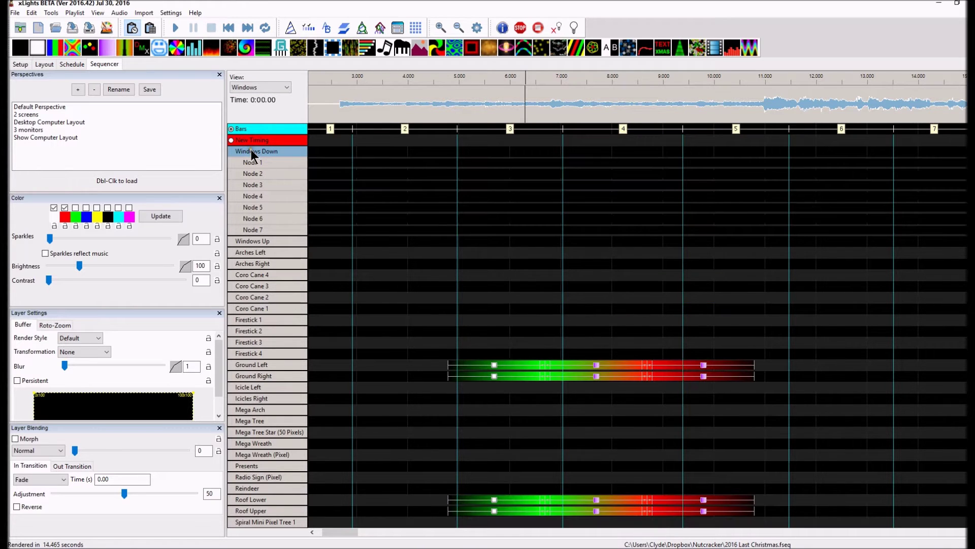
pyautogui.click(345, 163)
pyautogui.moveTo(337, 531); pyautogui.dragTo(675, 542)
pyautogui.click(816, 176)
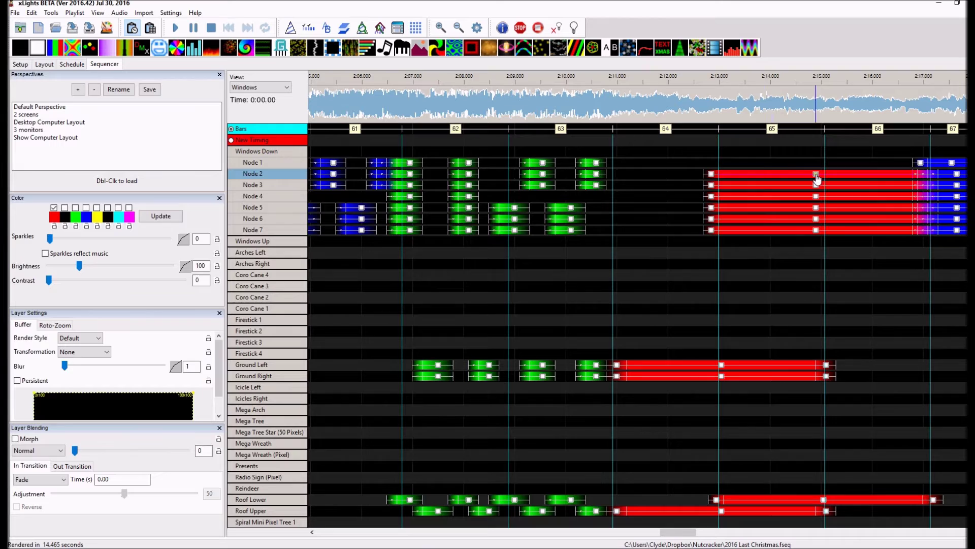
# Try extending the start of Node 2's long red effect near 2:13 to an earlier time, and return it to its original extent.
pyautogui.click(793, 177)
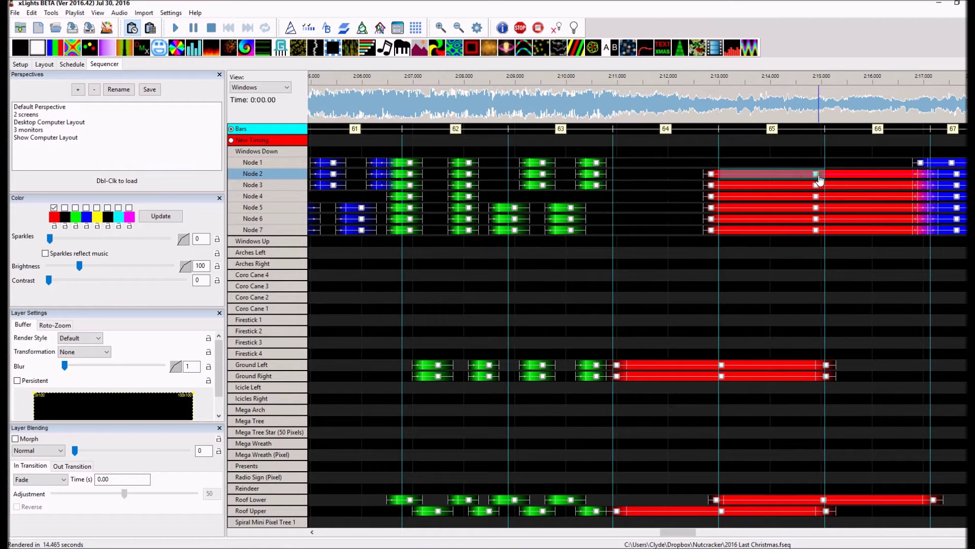
pyautogui.click(819, 178)
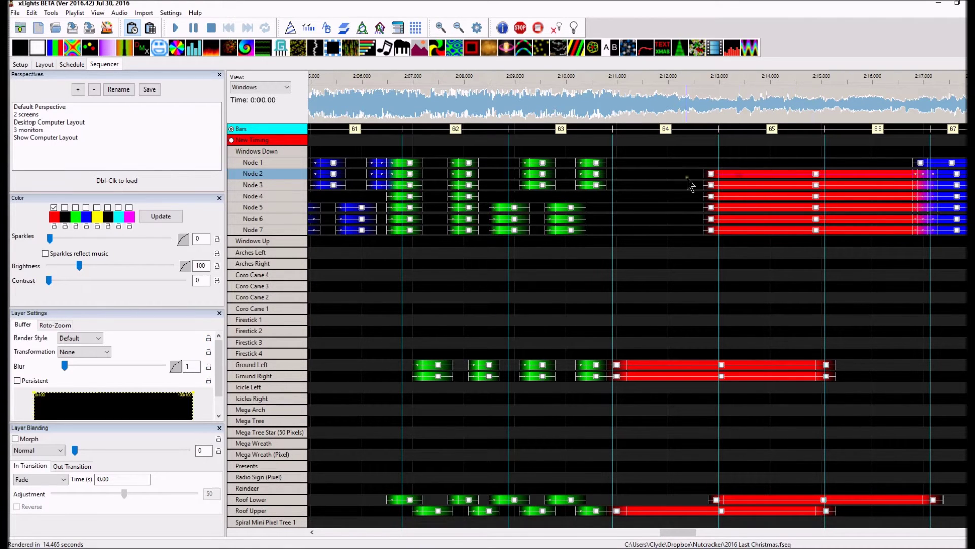
pyautogui.click(713, 178)
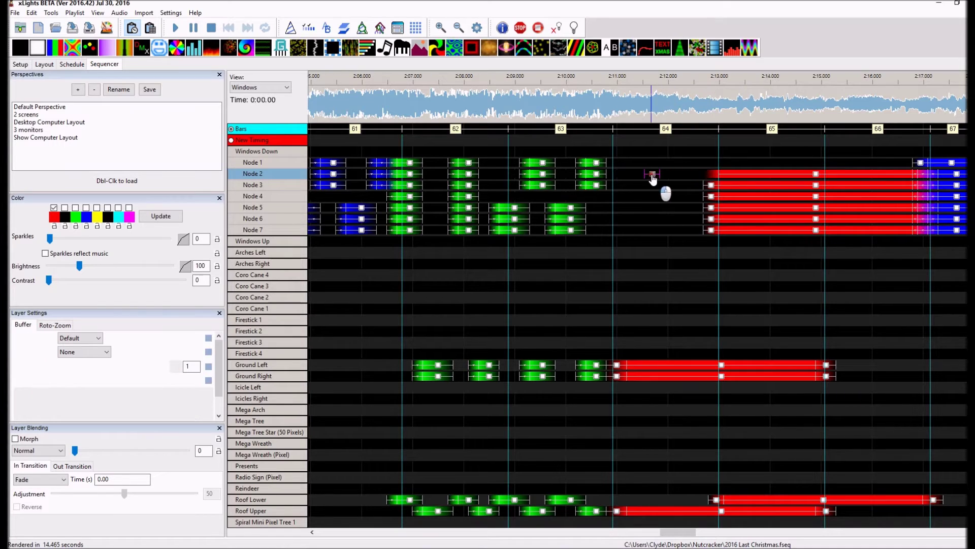
pyautogui.moveTo(713, 175)
pyautogui.mouseDown()
pyautogui.moveTo(646, 175)
pyautogui.moveTo(726, 177)
pyautogui.mouseUp()
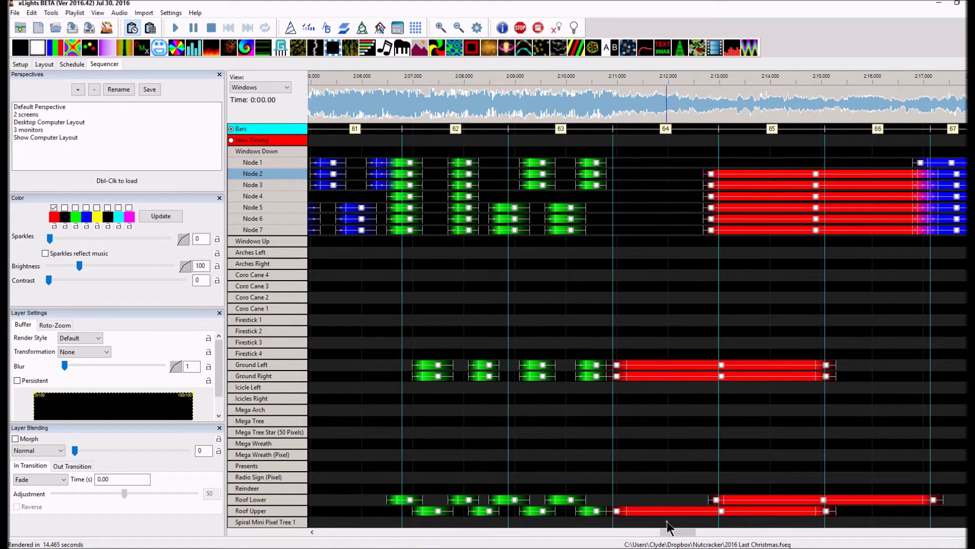
# Promote the node effects of Windows Down to the model level.
pyautogui.moveTo(675, 531); pyautogui.dragTo(461, 502)
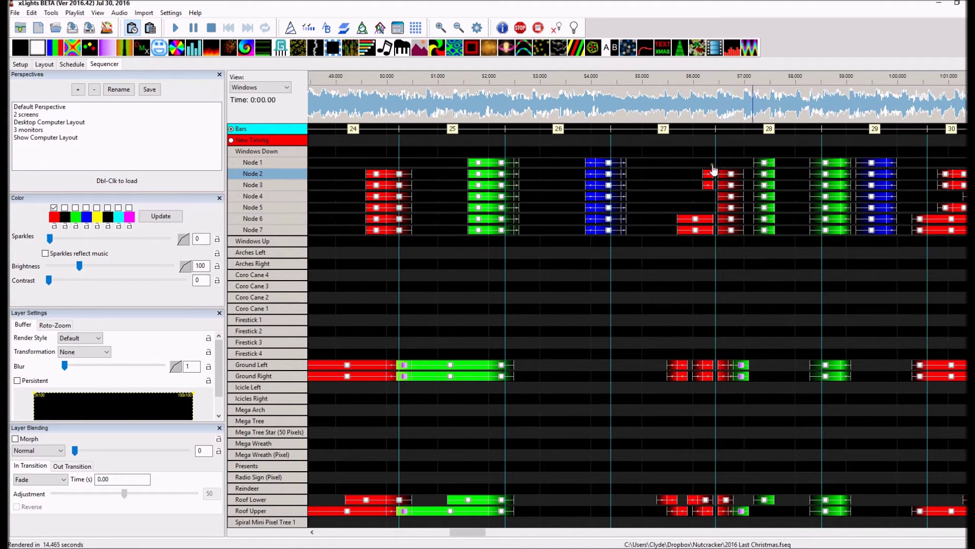
pyautogui.rightClick(287, 151)
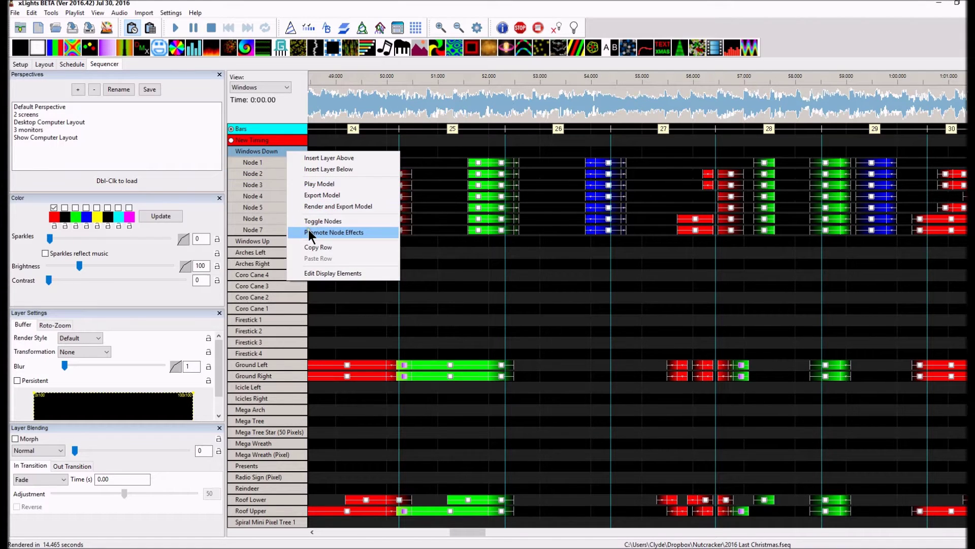
pyautogui.click(280, 151)
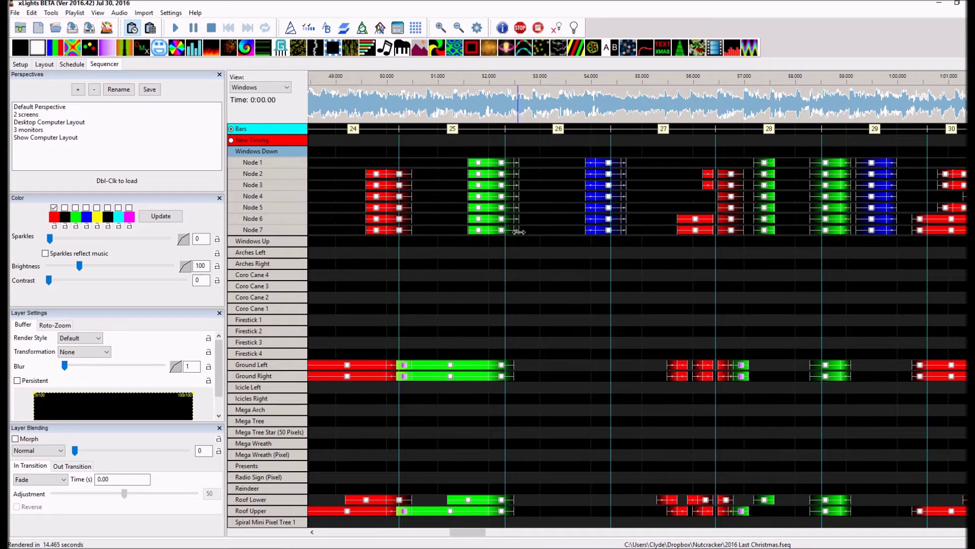
pyautogui.rightClick(288, 155)
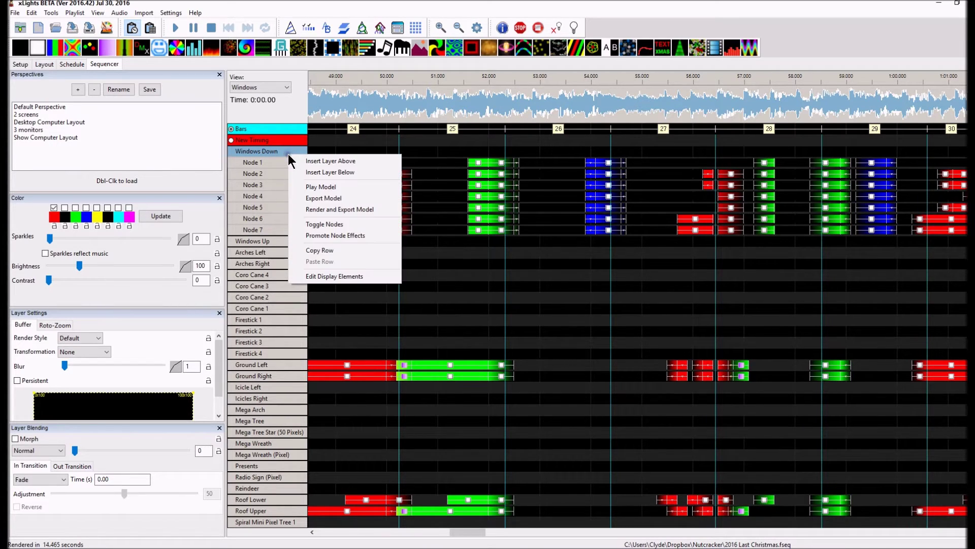
pyautogui.click(315, 234)
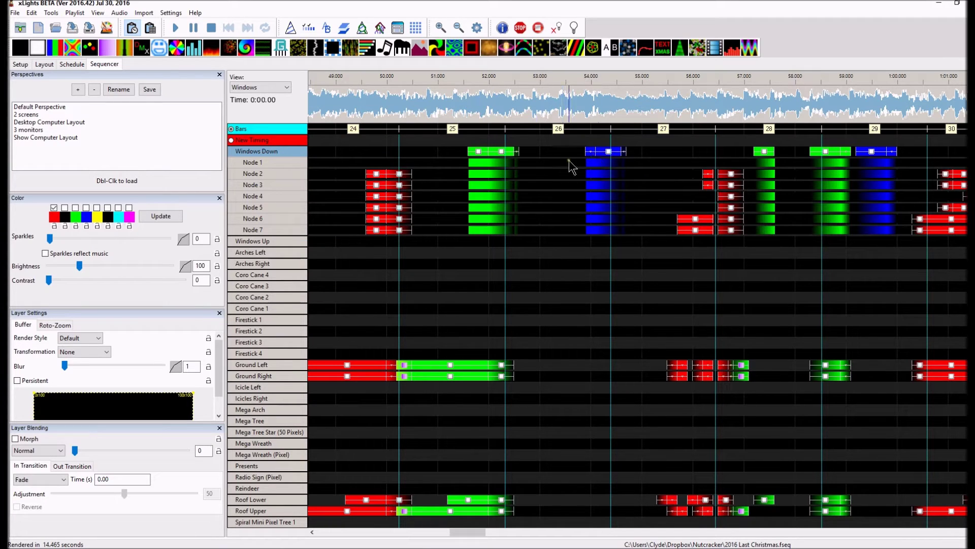
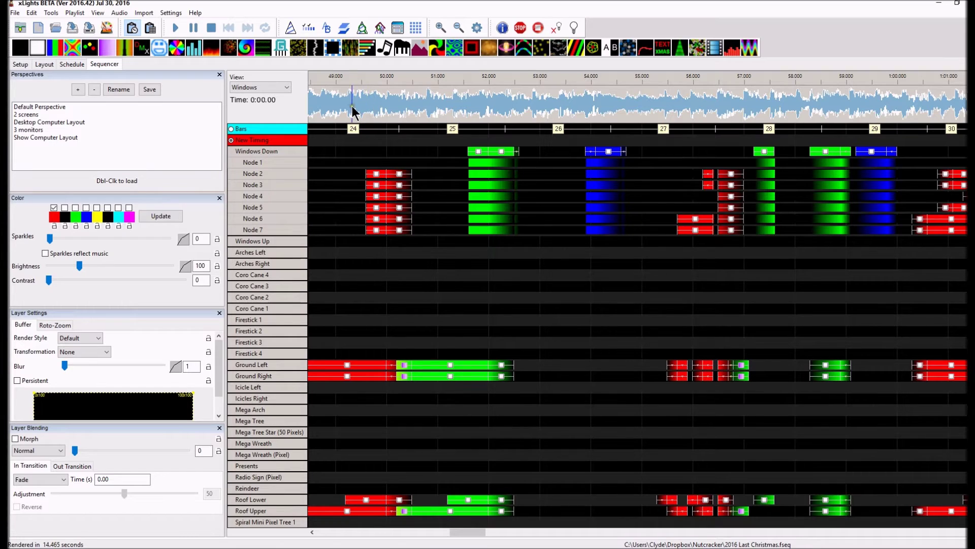
# Mark a New Timing interval from about 49.3 to 50.8 seconds and copy Node 2's red effect within it to Node 1.
pyautogui.moveTo(352, 110); pyautogui.dragTo(428, 114)
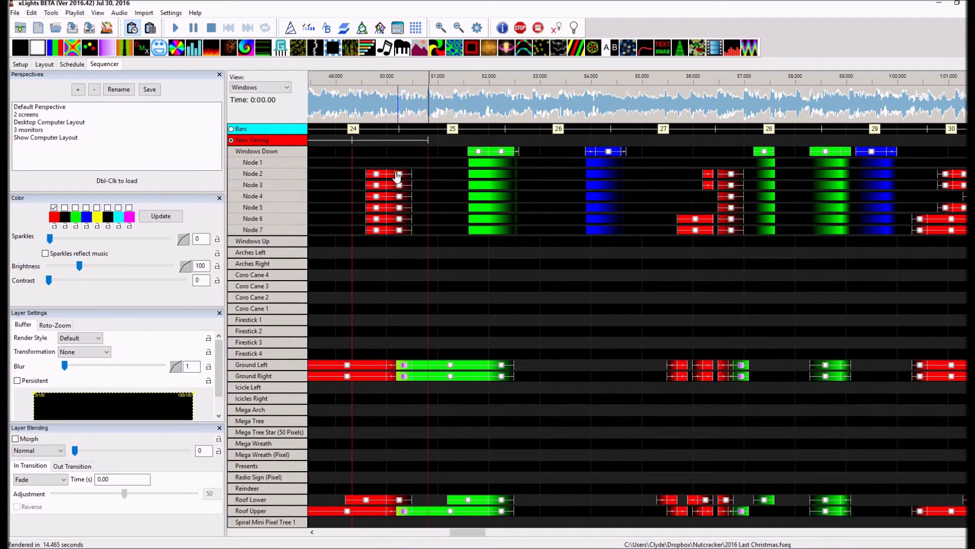
pyautogui.click(360, 178)
pyautogui.moveTo(360, 178); pyautogui.dragTo(406, 175)
pyautogui.rightClick(406, 175)
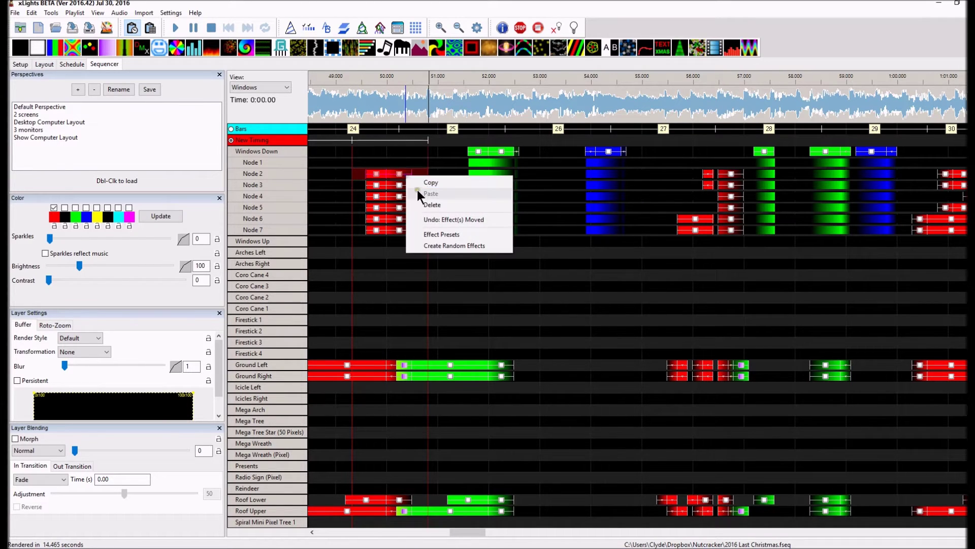
pyautogui.click(426, 183)
pyautogui.click(370, 162)
pyautogui.rightClick(370, 163)
pyautogui.click(394, 181)
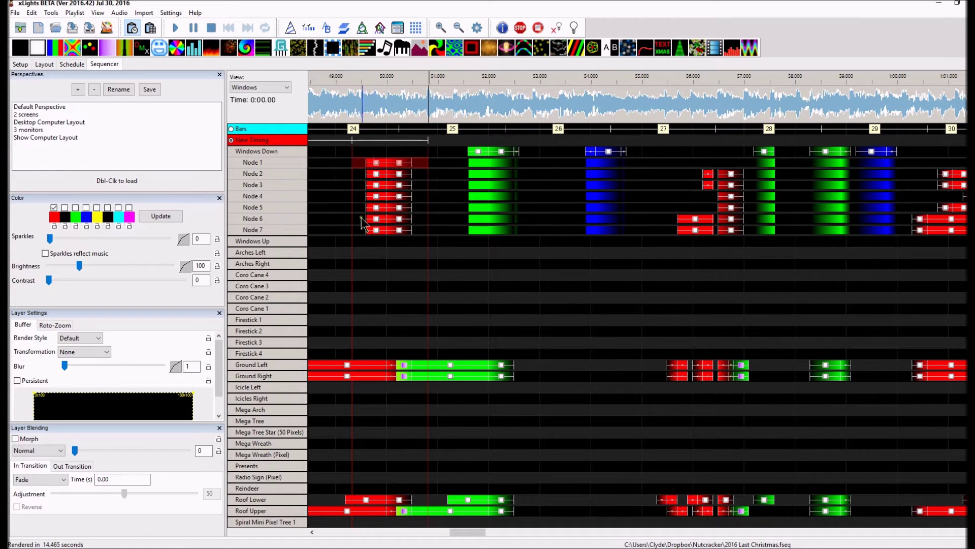
# Promote the Windows Down node effects again to include the matching red effects near 50 seconds.
pyautogui.rightClick(246, 151)
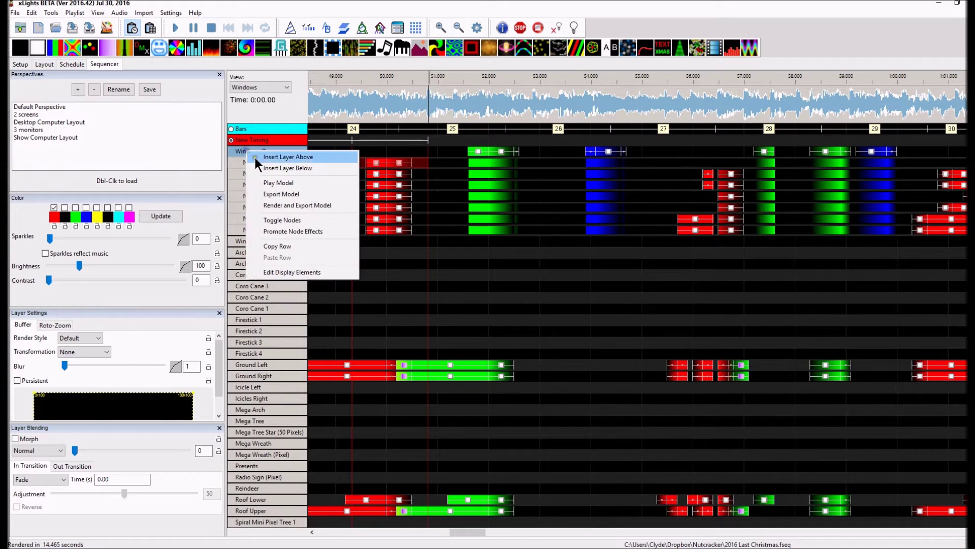
pyautogui.click(277, 231)
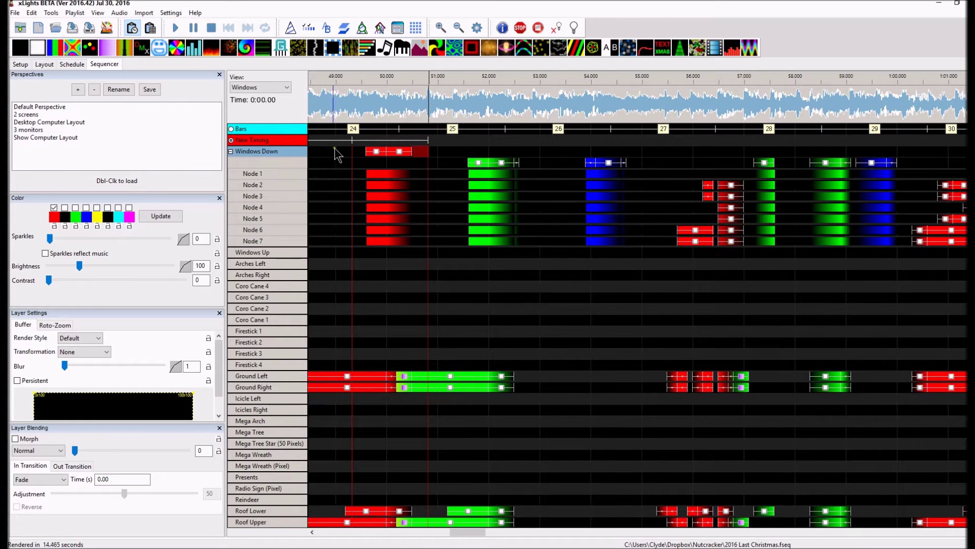
pyautogui.rightClick(283, 162)
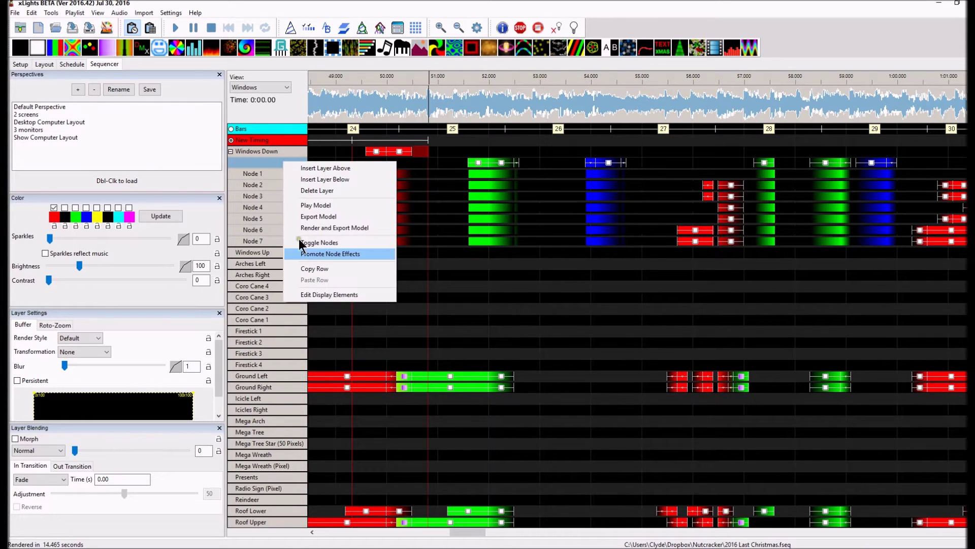
pyautogui.click(464, 151)
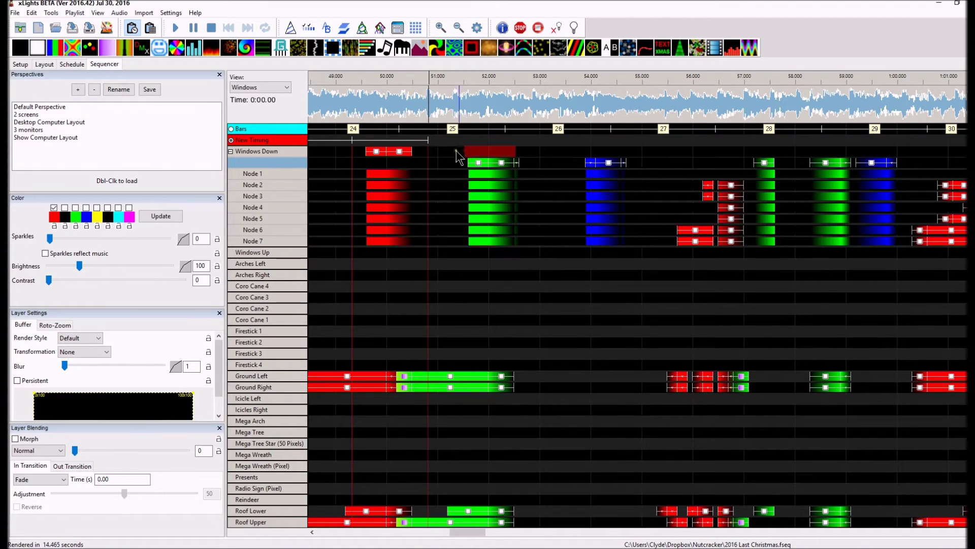
# Copy the promoted red effect near 50 seconds from the first Windows Down layer to the same interval on the second layer.
pyautogui.click(355, 151)
pyautogui.rightClick(398, 152)
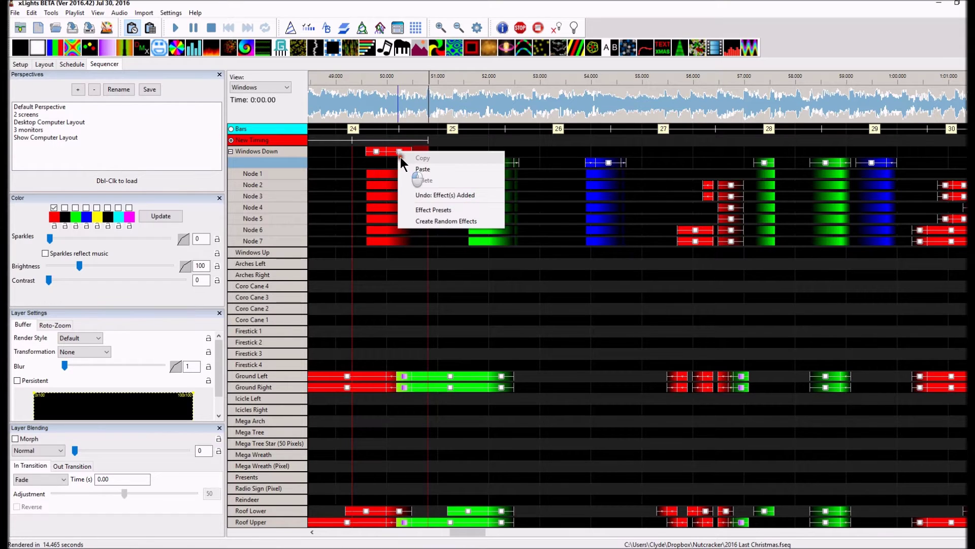
pyautogui.click(407, 181)
pyautogui.click(439, 152)
pyautogui.press('Delete')
pyautogui.click(405, 163)
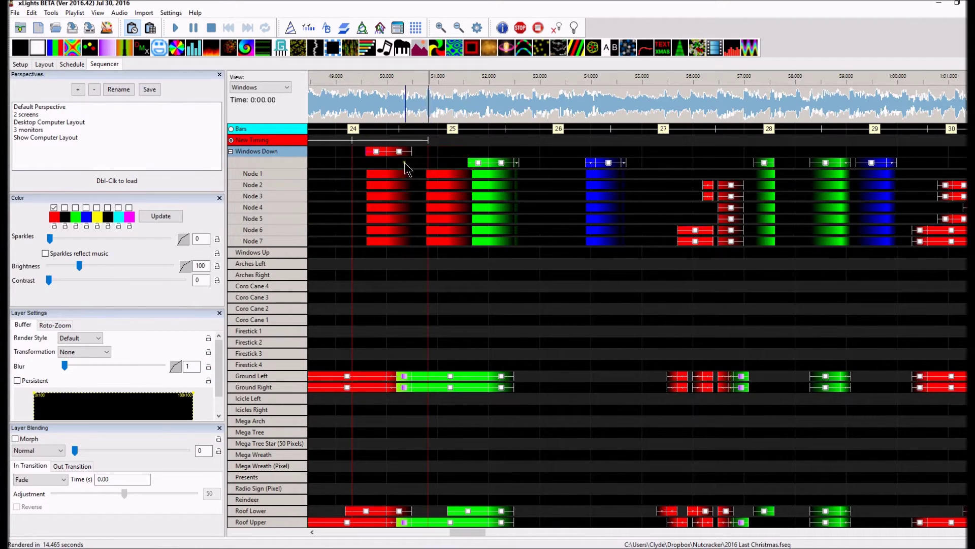
pyautogui.click(368, 160)
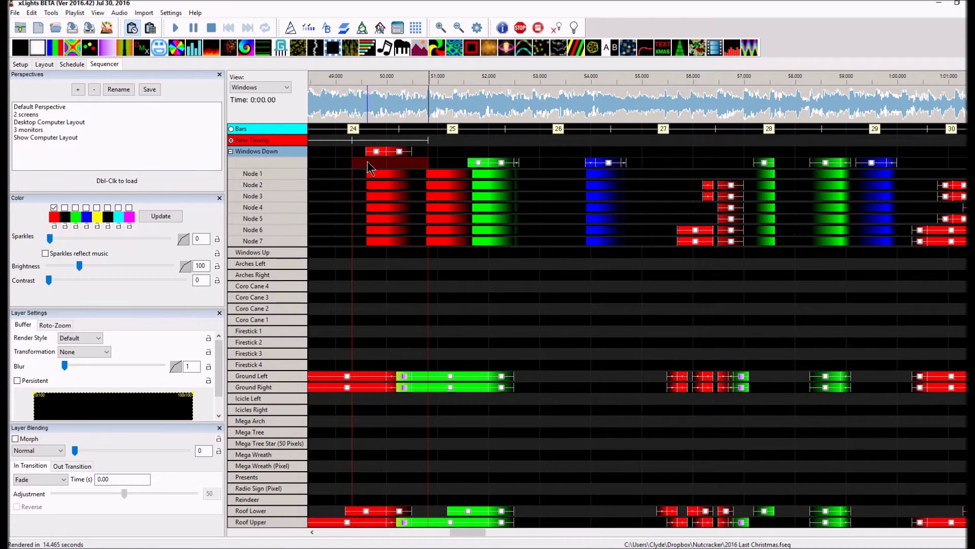
pyautogui.hotkey('ctrl', 'v')
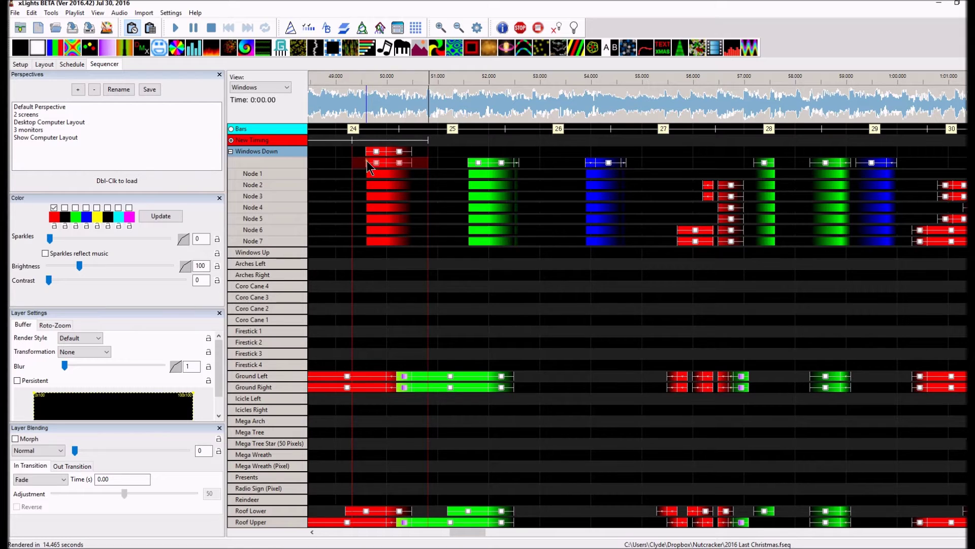
# Remove the red effect from the first Windows Down layer and delete Layer 1 of the model.
pyautogui.click(361, 151)
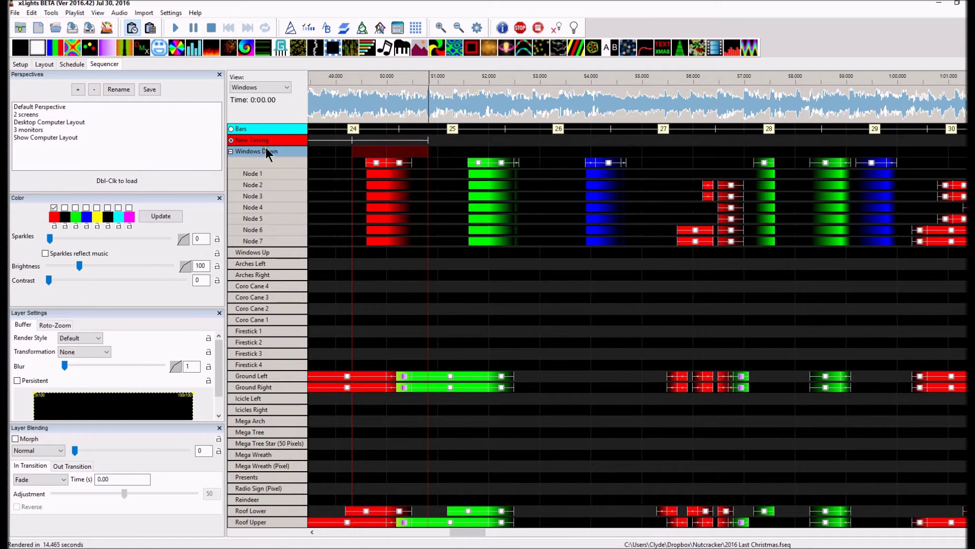
pyautogui.rightClick(289, 154)
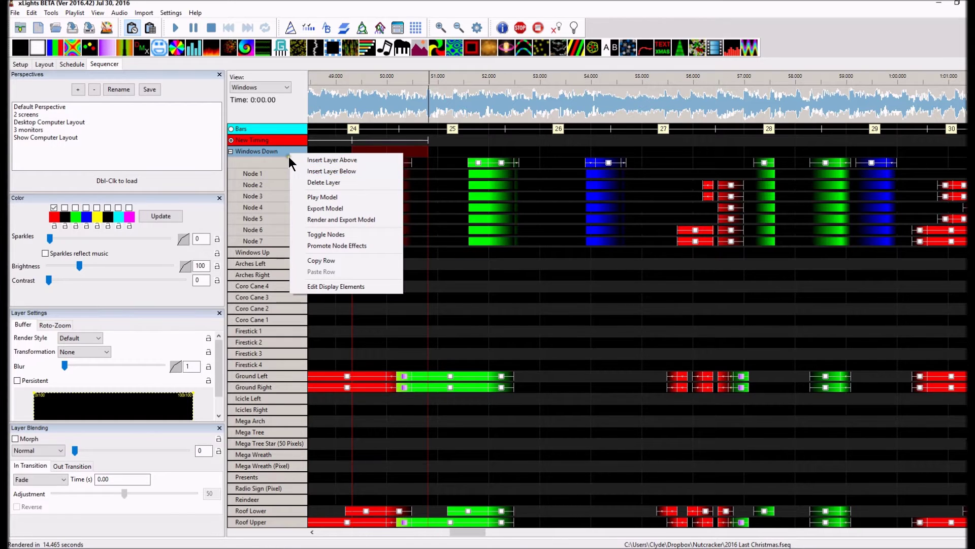
pyautogui.click(314, 183)
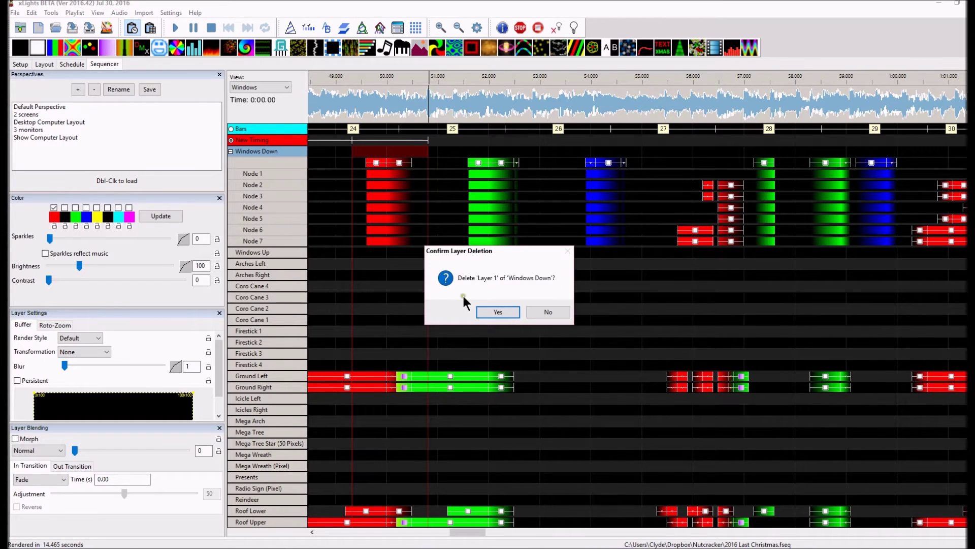
pyautogui.click(499, 312)
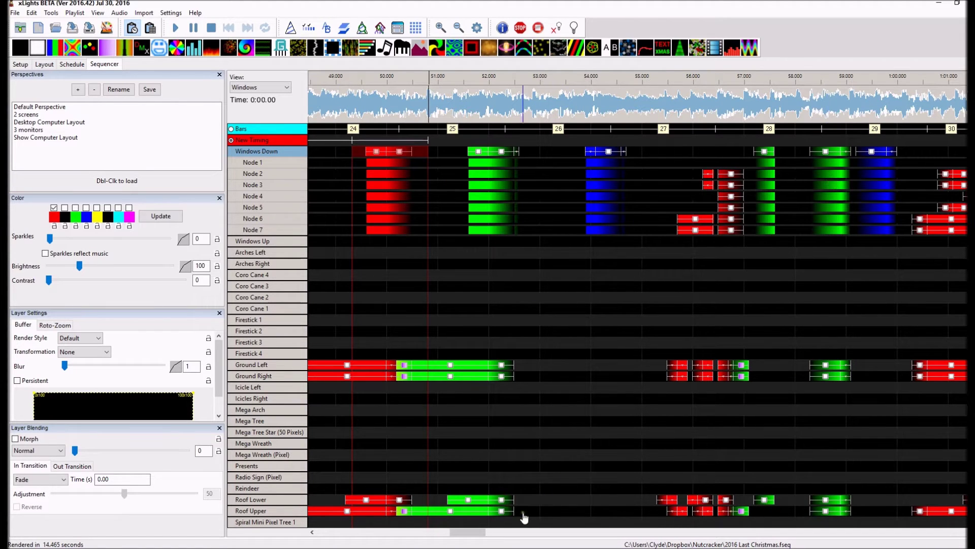
# Look through the following Windows Down effects up to about 1:29.
pyautogui.moveTo(474, 530); pyautogui.dragTo(497, 536)
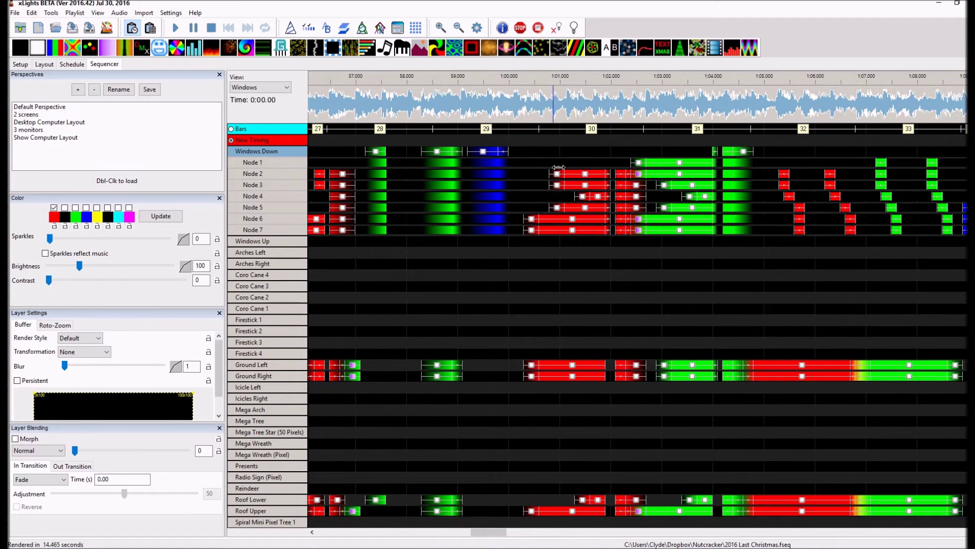
pyautogui.moveTo(475, 532); pyautogui.dragTo(534, 538)
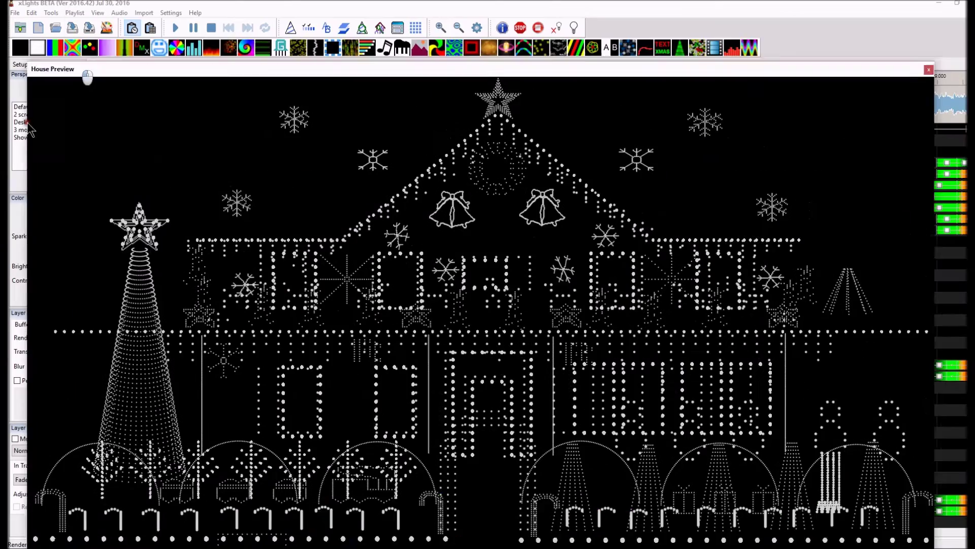
pyautogui.moveTo(23, 126); pyautogui.dragTo(56, 130)
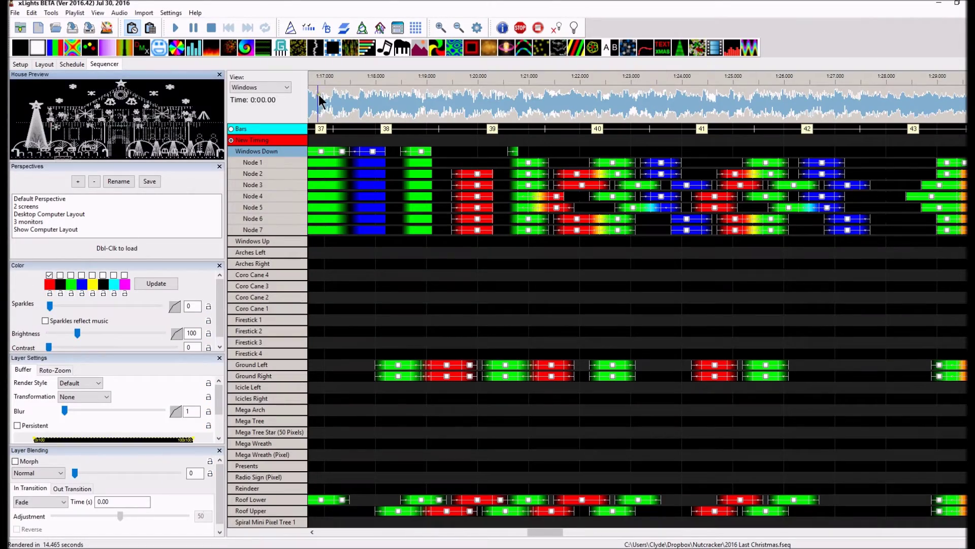
pyautogui.moveTo(111, 81)
pyautogui.mouseDown()
pyautogui.moveTo(321, 187)
pyautogui.moveTo(116, 73)
pyautogui.mouseUp()
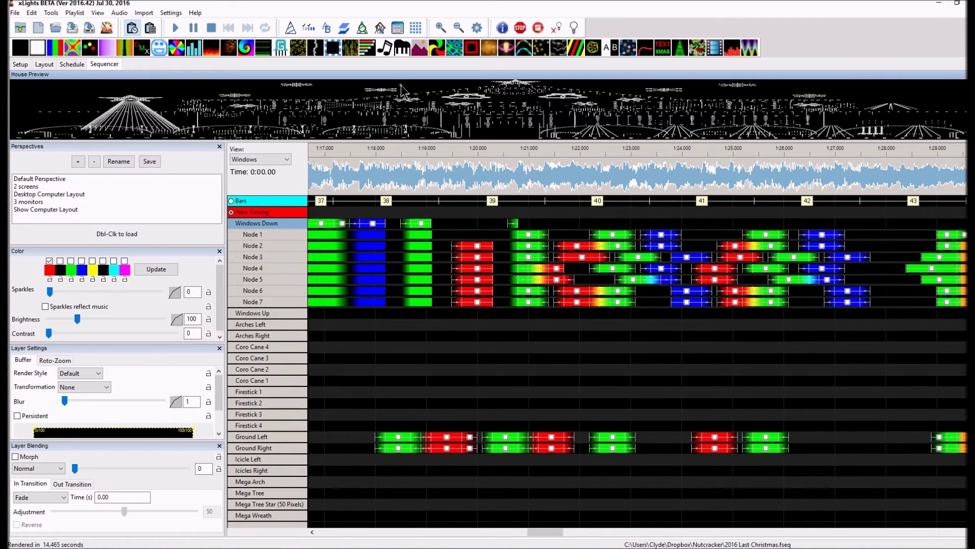
pyautogui.moveTo(396, 80); pyautogui.dragTo(468, 117)
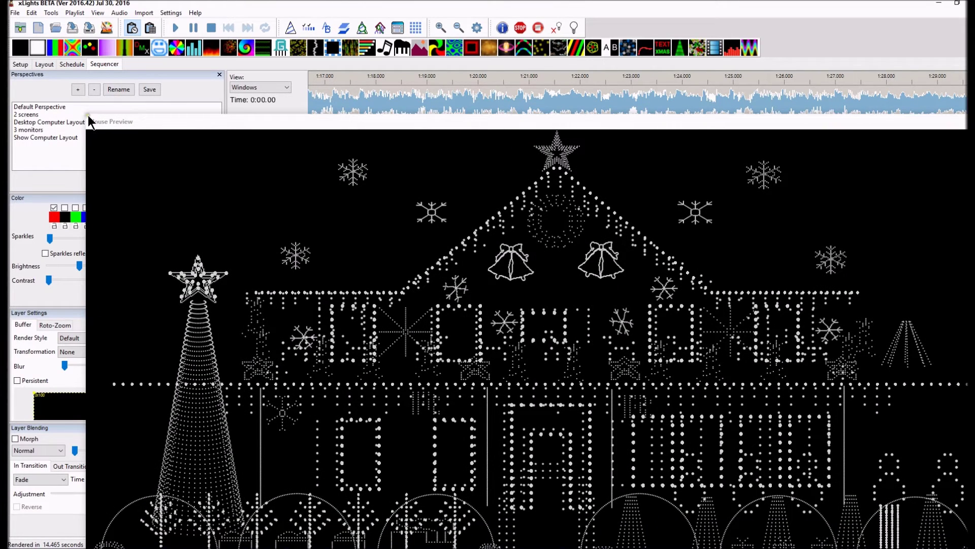
# Shrink the floating House Preview, place it over the model rows below Node 3, and play the sequence from about 1:17.4.
pyautogui.moveTo(87, 114); pyautogui.dragTo(417, 255)
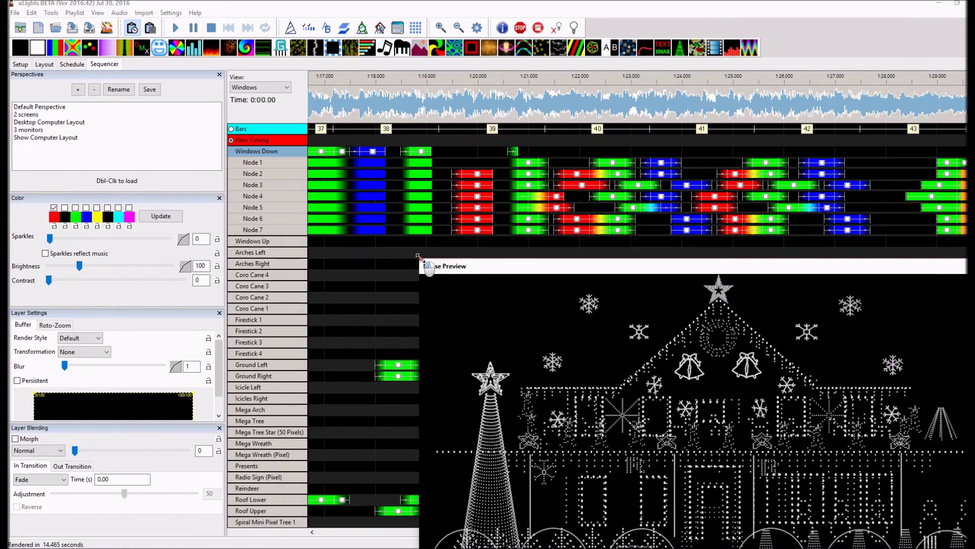
pyautogui.moveTo(489, 265); pyautogui.dragTo(380, 202)
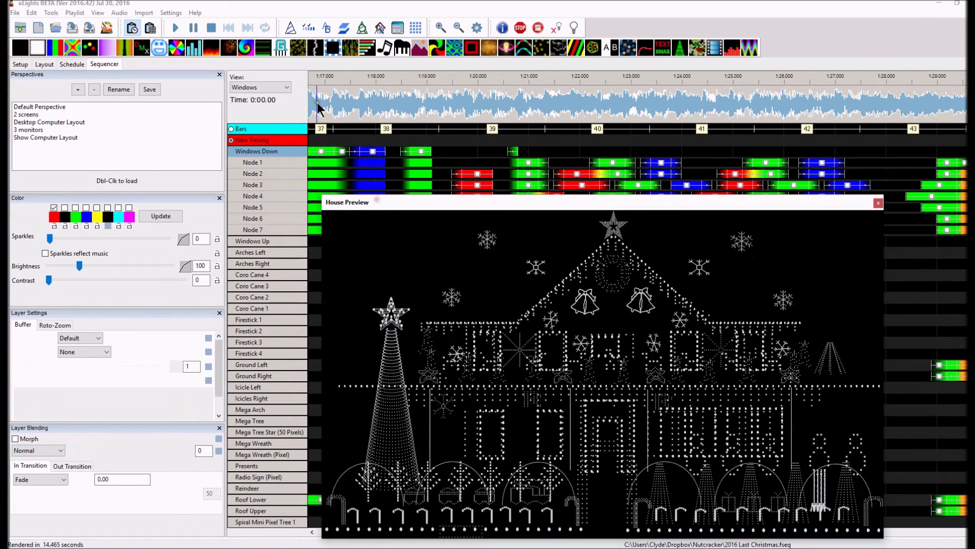
pyautogui.click(347, 101)
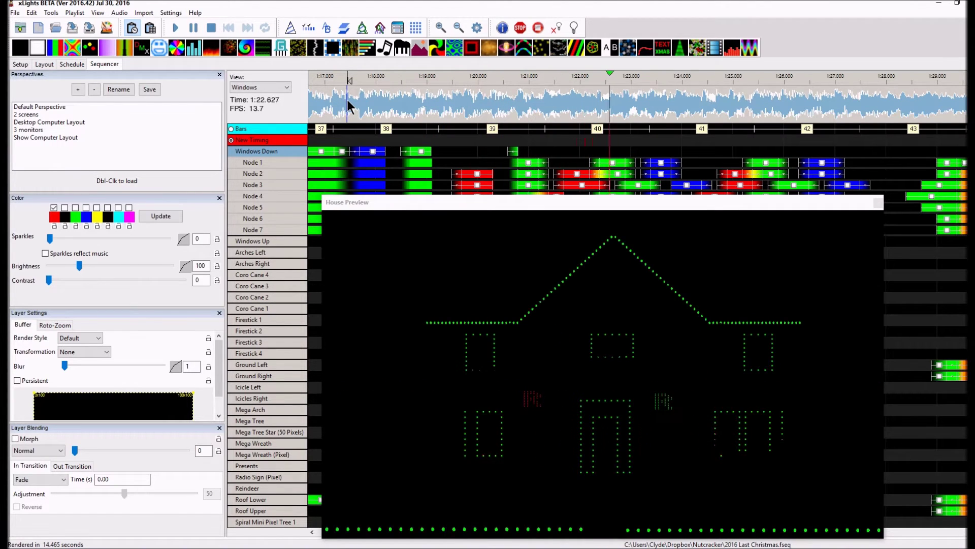
# Stop the playback and move the floating House Preview off the sequencer grid.
pyautogui.press('space')
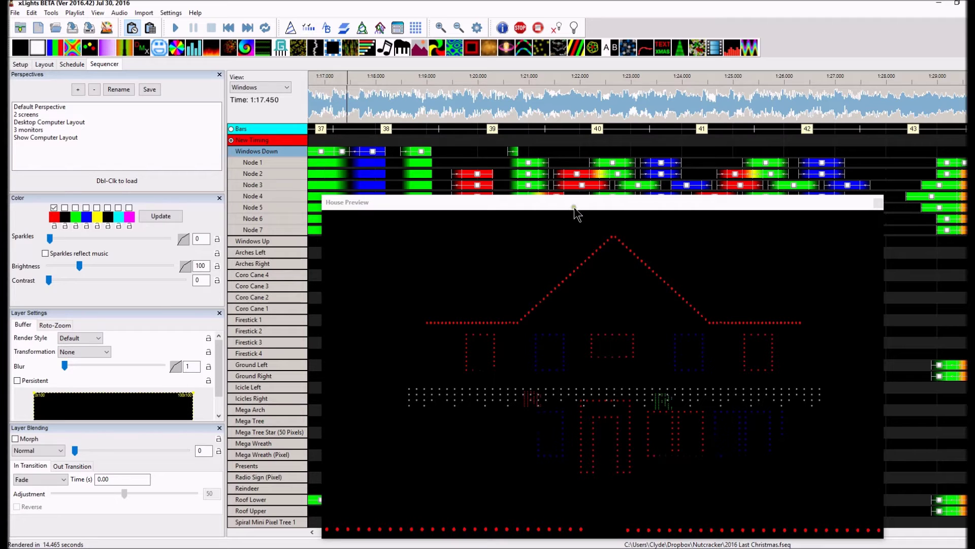
pyautogui.moveTo(574, 209); pyautogui.dragTo(591, 147)
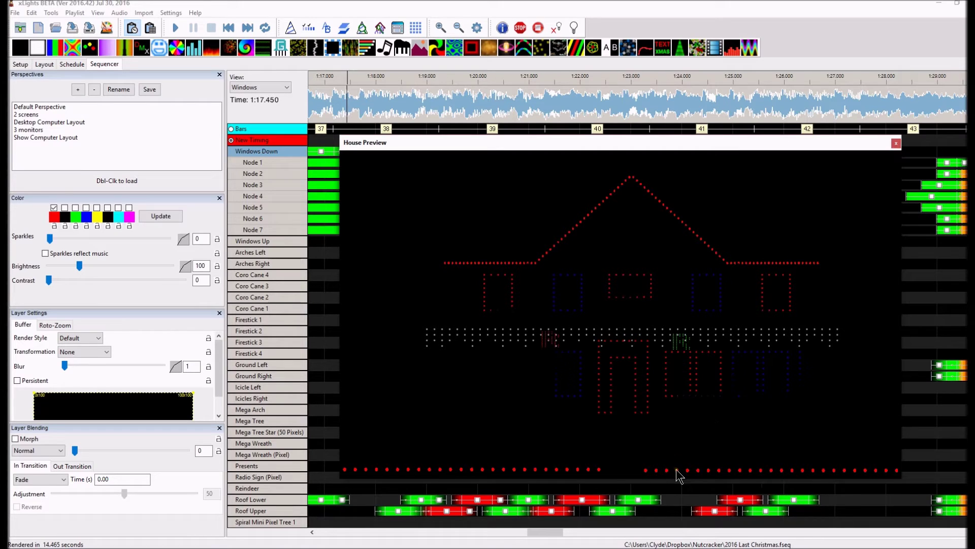
pyautogui.moveTo(702, 148); pyautogui.dragTo(579, 0)
# Check the node rows of Ground Left, hide them again, and select the Ground Right row.
pyautogui.click(254, 364)
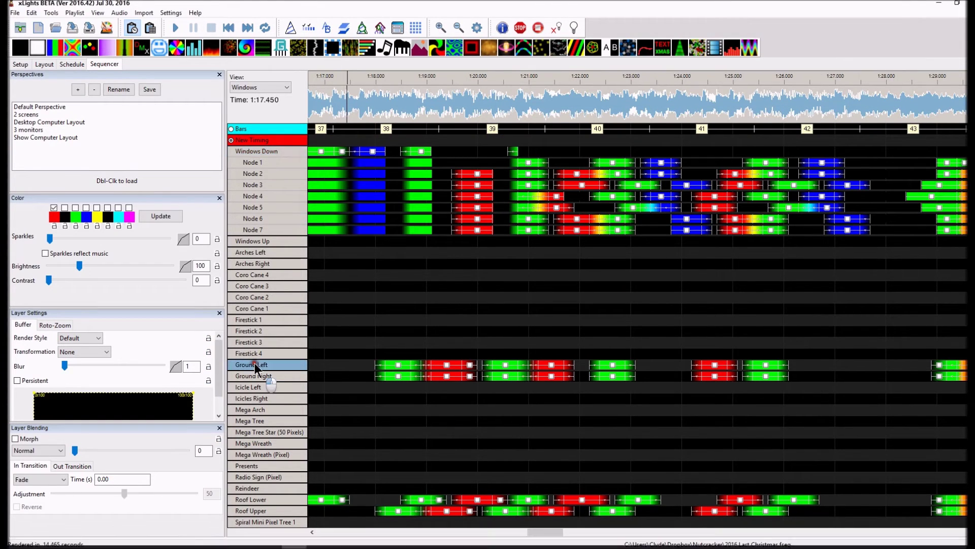
pyautogui.doubleClick(254, 365)
pyautogui.doubleClick(255, 365)
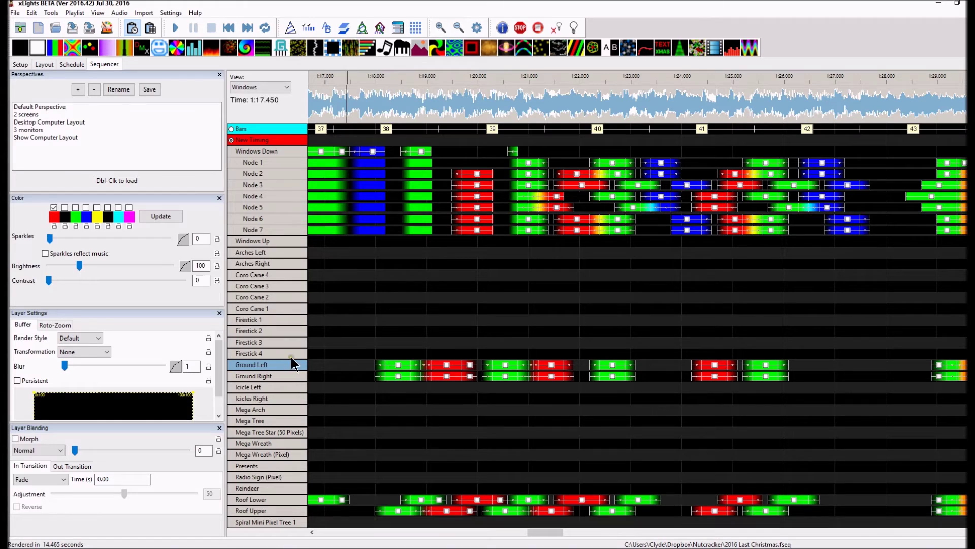
pyautogui.click(272, 376)
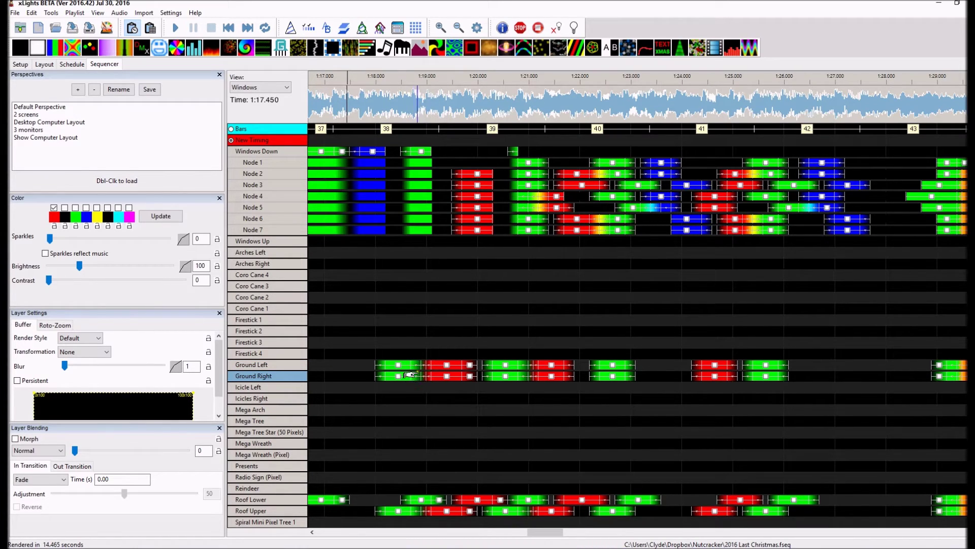
# Expand the nodes of Roof Lower to compare them with the model-level effects, check the row options, and collapse the nodes.
pyautogui.scroll(-2, 355, 452)
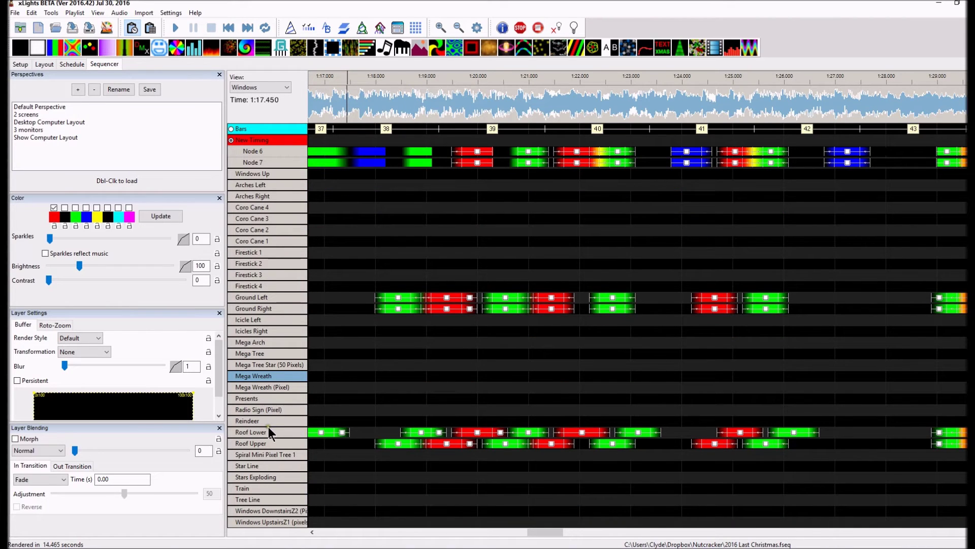
pyautogui.click(268, 432)
pyautogui.doubleClick(266, 431)
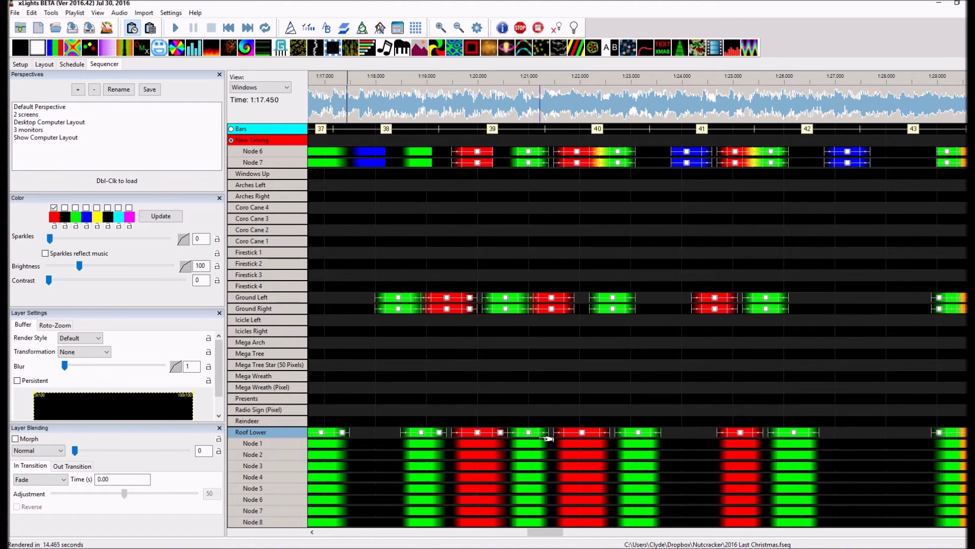
pyautogui.rightClick(282, 431)
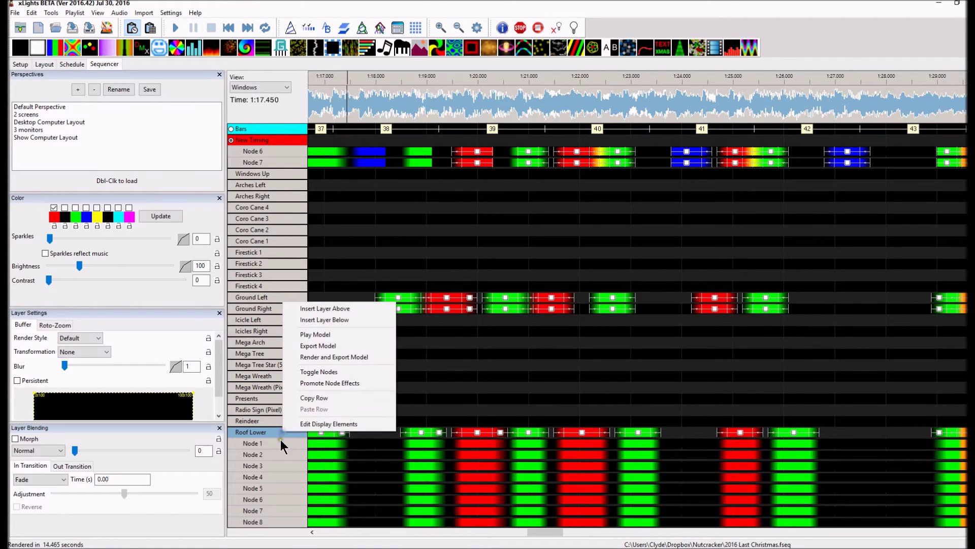
pyautogui.rightClick(276, 444)
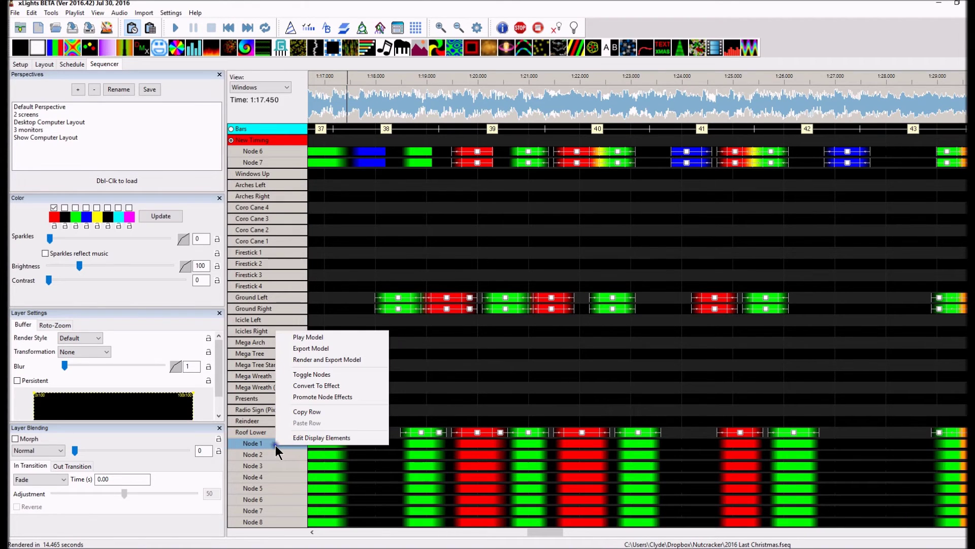
pyautogui.click(252, 435)
pyautogui.rightClick(252, 434)
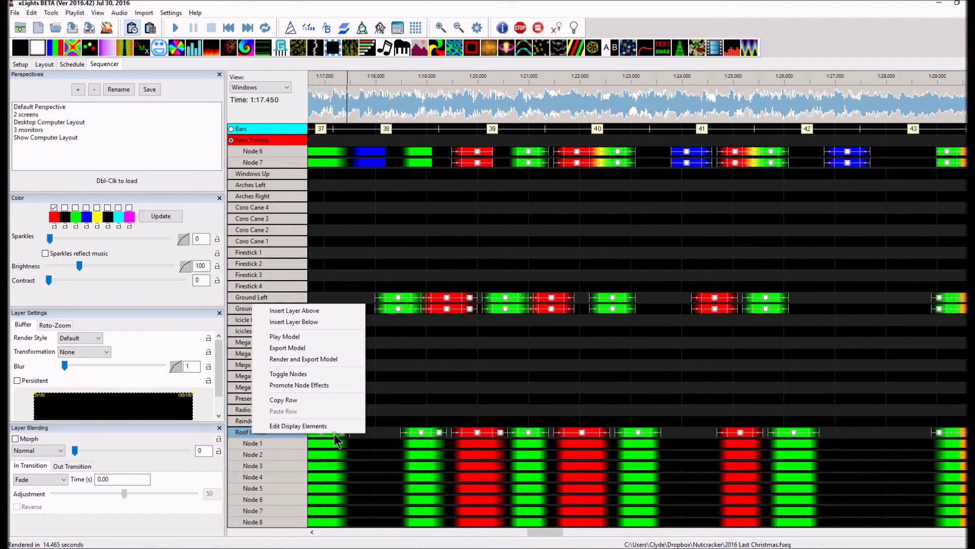
pyautogui.click(431, 381)
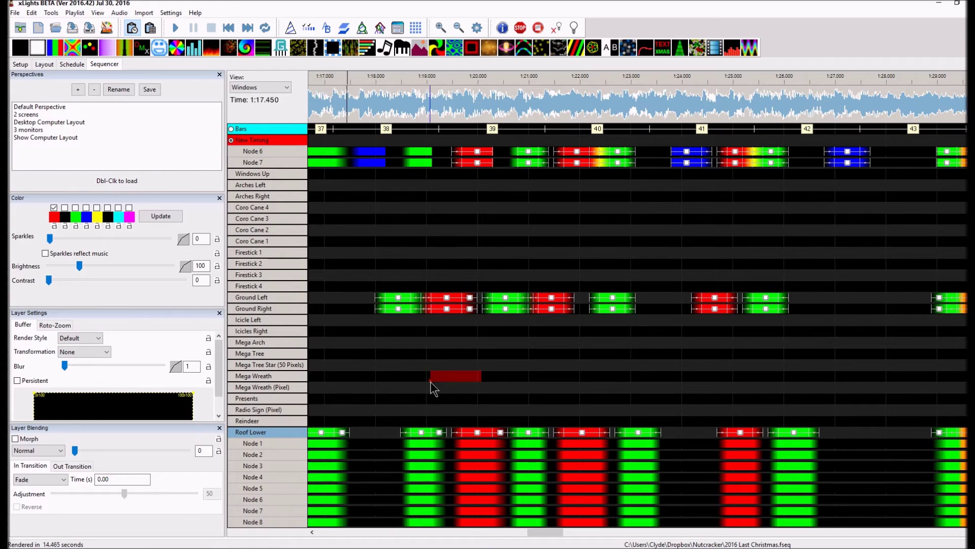
pyautogui.click(297, 431)
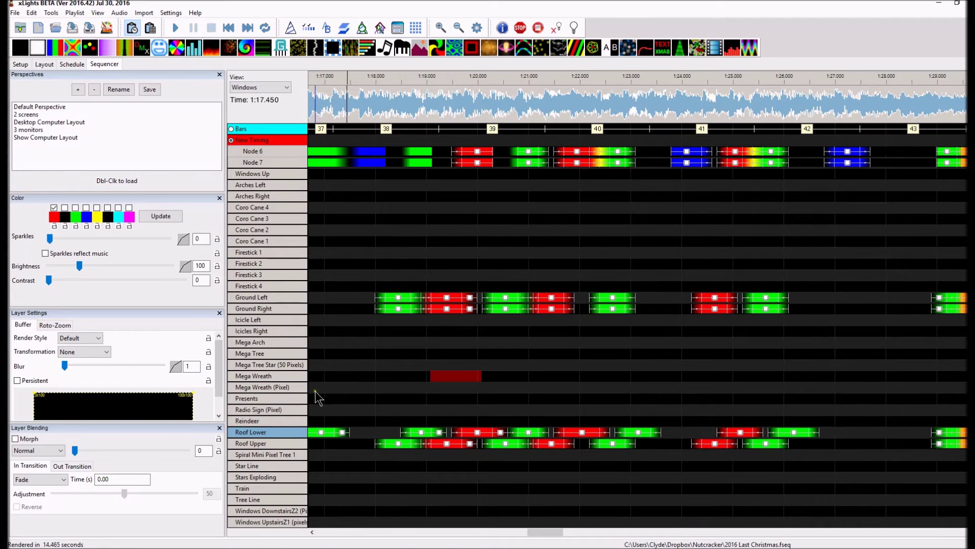
# Check the node rows of Tree Line and return to the opening seconds of the sequence.
pyautogui.click(249, 498)
pyautogui.doubleClick(248, 499)
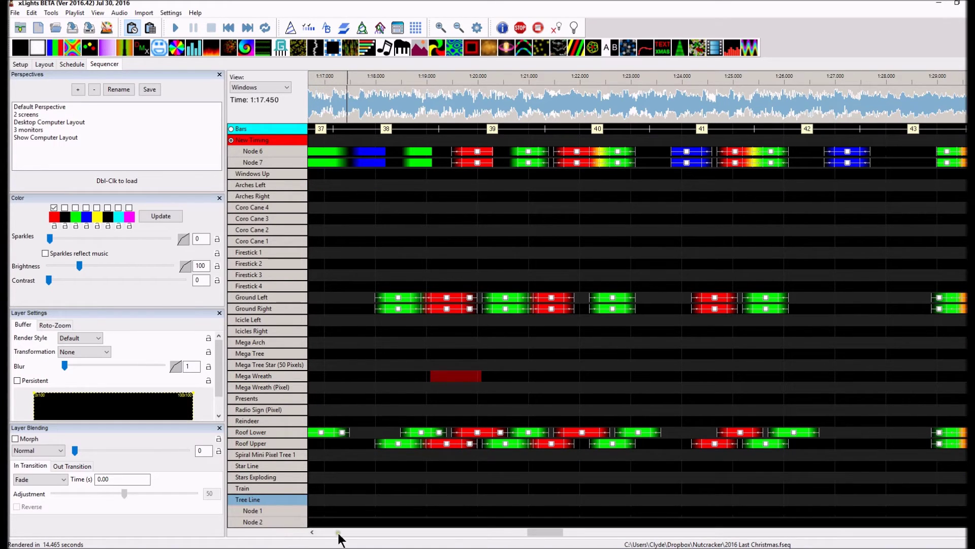
pyautogui.moveTo(543, 532); pyautogui.dragTo(772, 536)
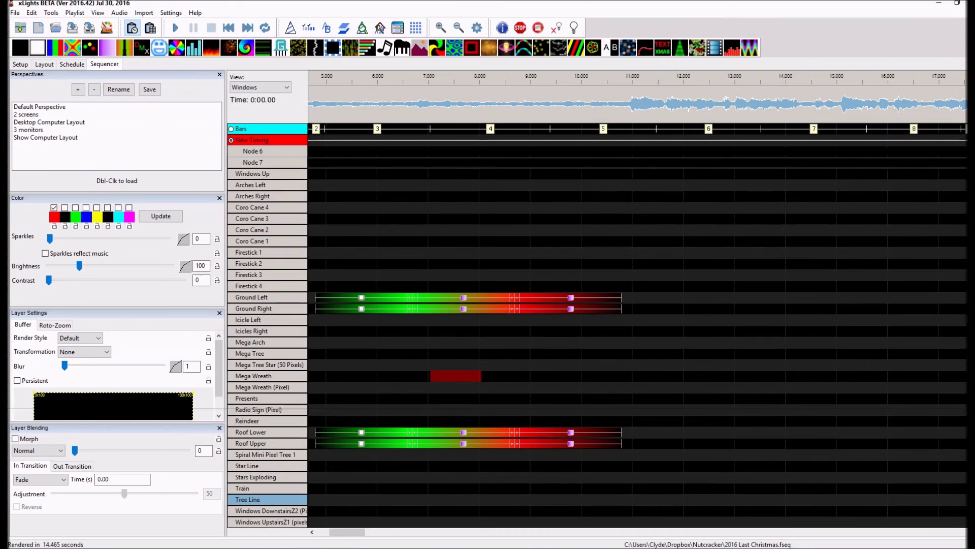
# View the house models in House Preview, close it, and check the Icicle Left node effects between about 5 and 13 seconds.
pyautogui.moveTo(625, 11); pyautogui.dragTo(624, 133)
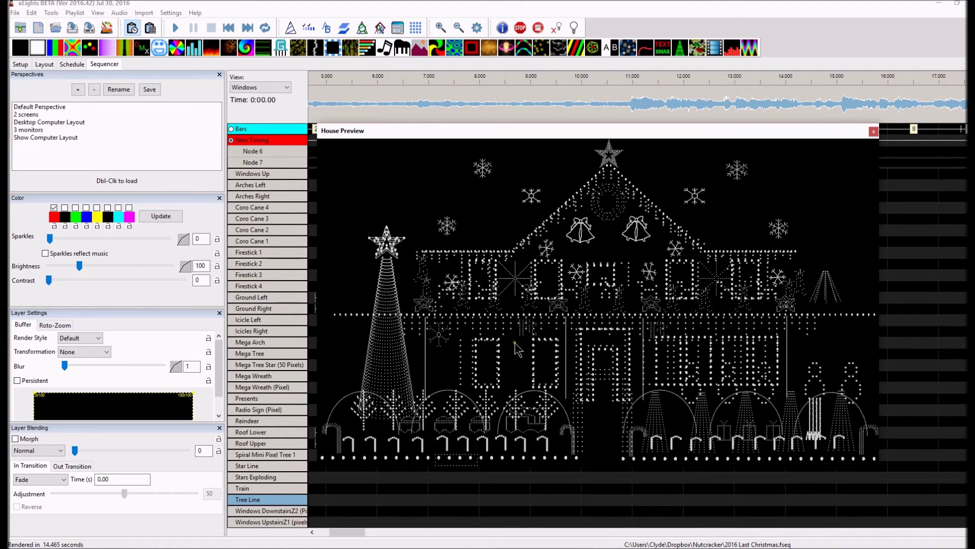
pyautogui.click(873, 131)
pyautogui.doubleClick(272, 317)
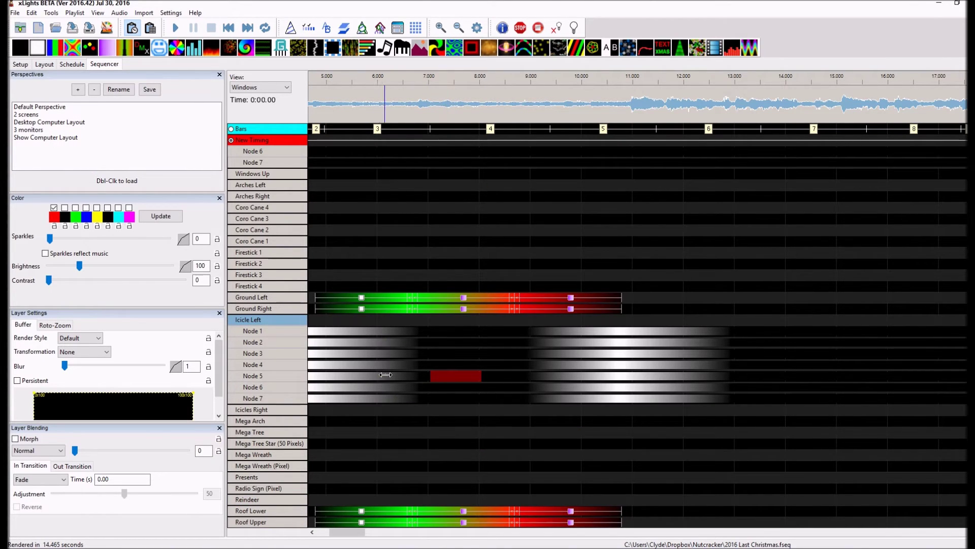
pyautogui.click(276, 320)
pyautogui.doubleClick(277, 320)
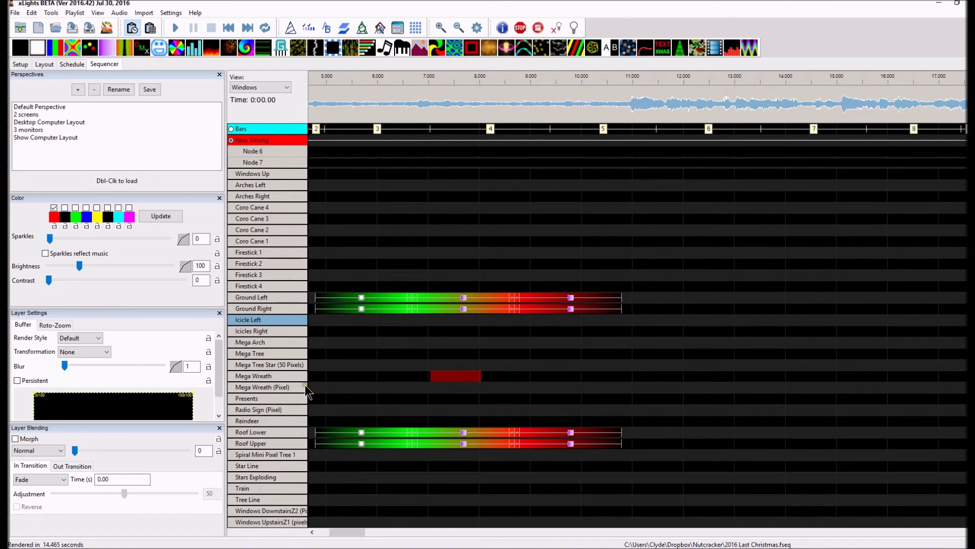
# Switch the sequencer view to All Groups and expand the Roof and Ground Lines group to show its member models.
pyautogui.moveTo(349, 532); pyautogui.dragTo(331, 533)
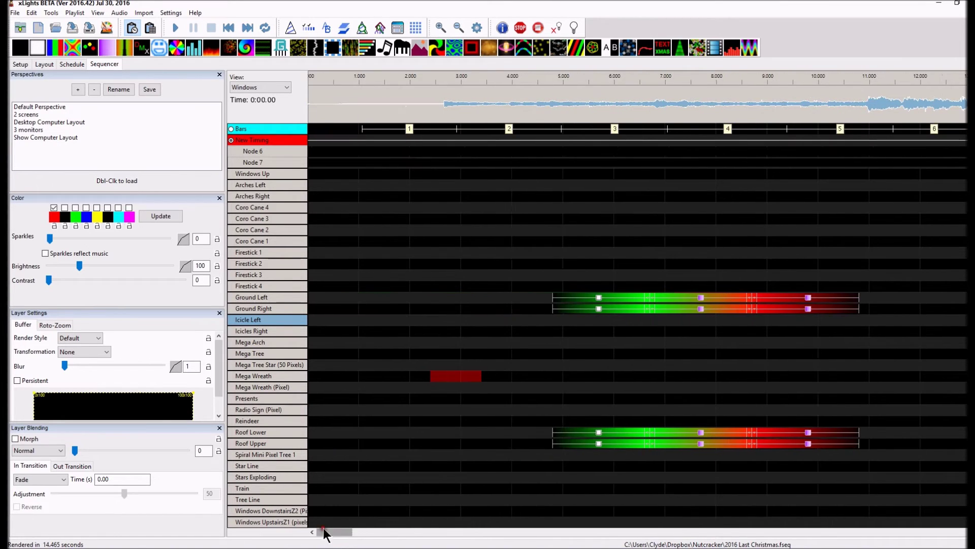
pyautogui.click(262, 89)
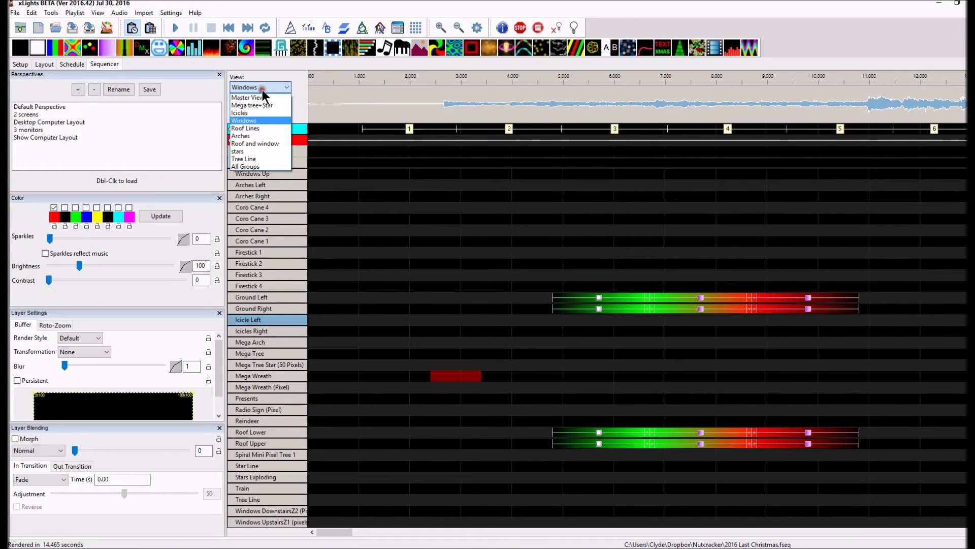
pyautogui.click(265, 173)
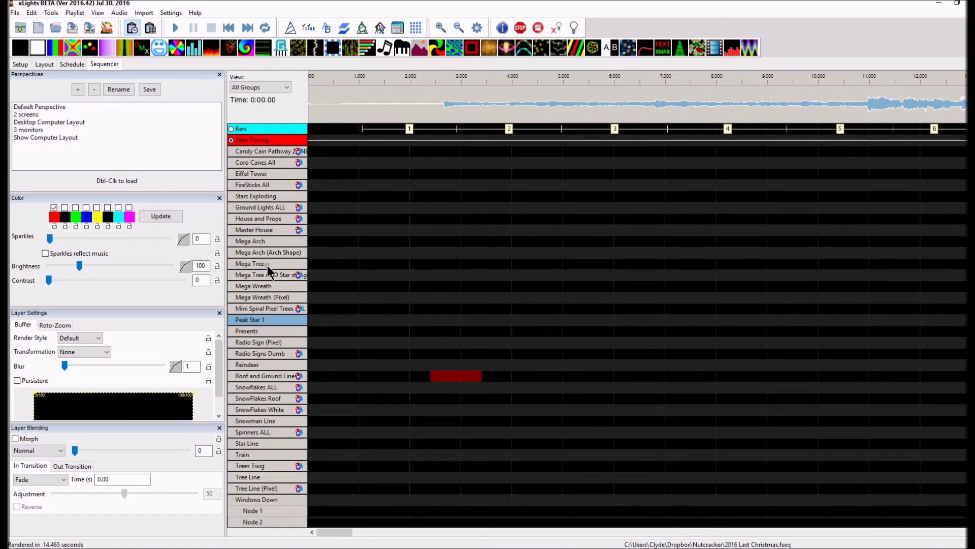
pyautogui.doubleClick(273, 376)
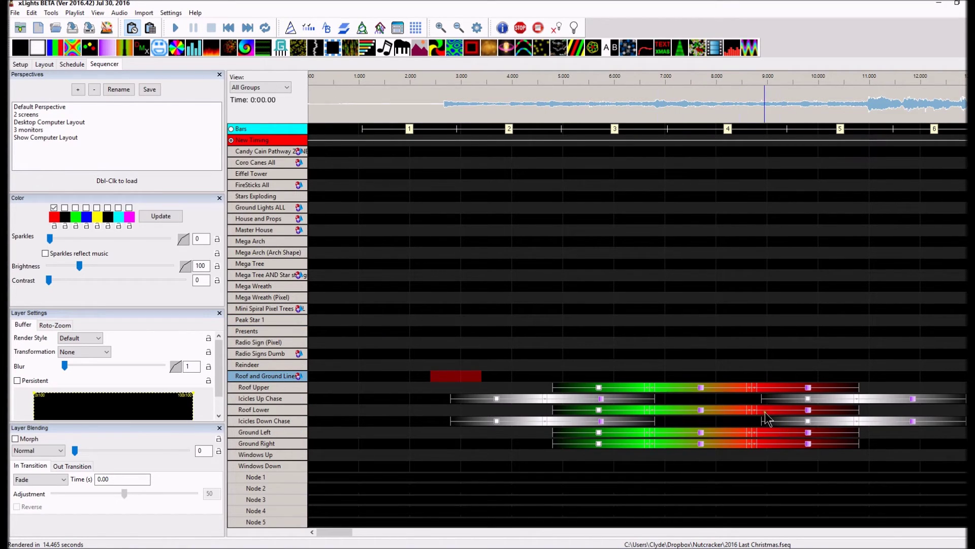
pyautogui.moveTo(348, 532); pyautogui.dragTo(358, 533)
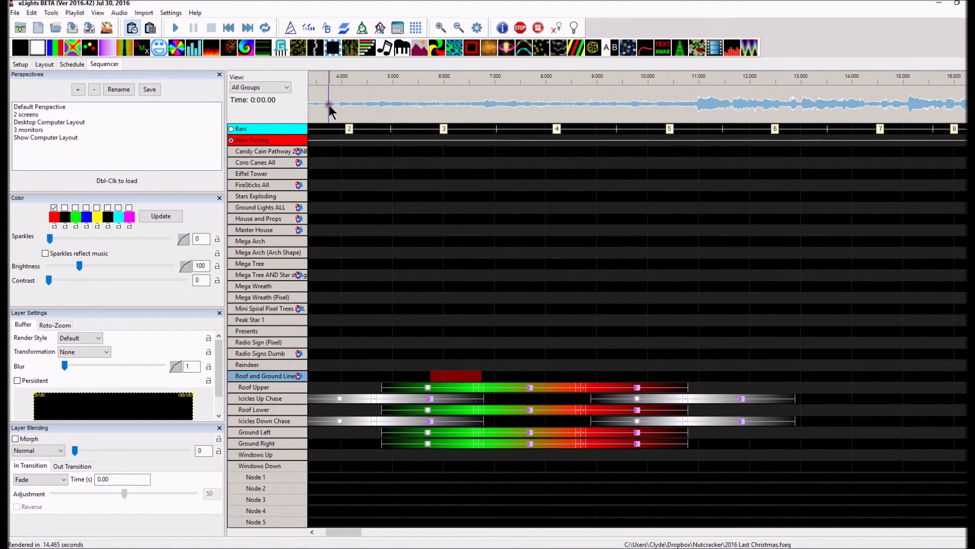
pyautogui.press('Home')
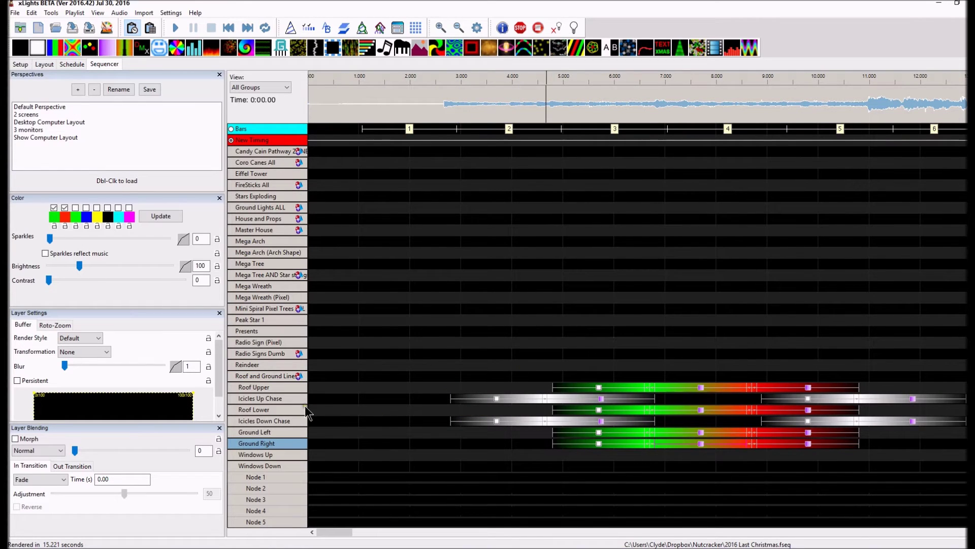
# Examine Icicles Up Chase and Icicles Down Chase against House Preview, expanding and collapsing the Icicles Down Chase nodes.
pyautogui.click(260, 399)
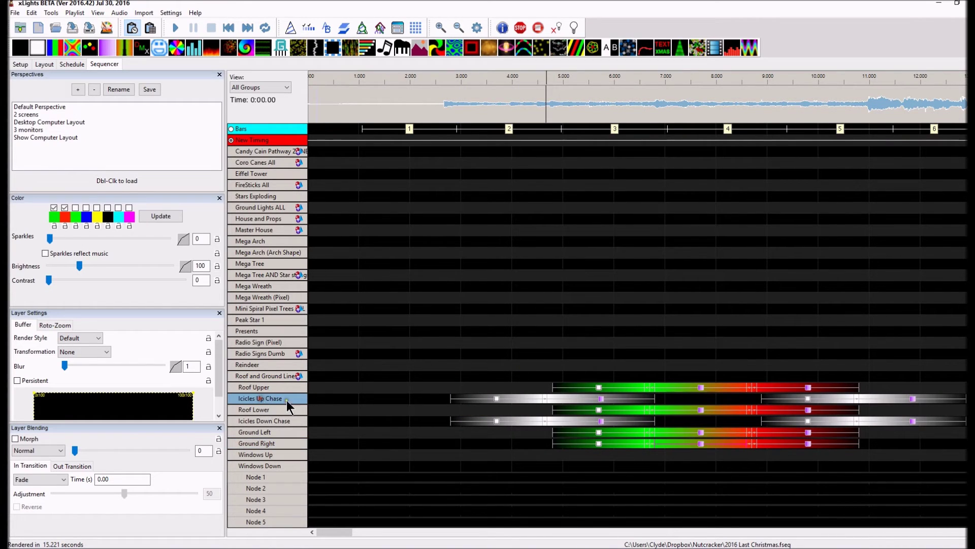
pyautogui.click(264, 421)
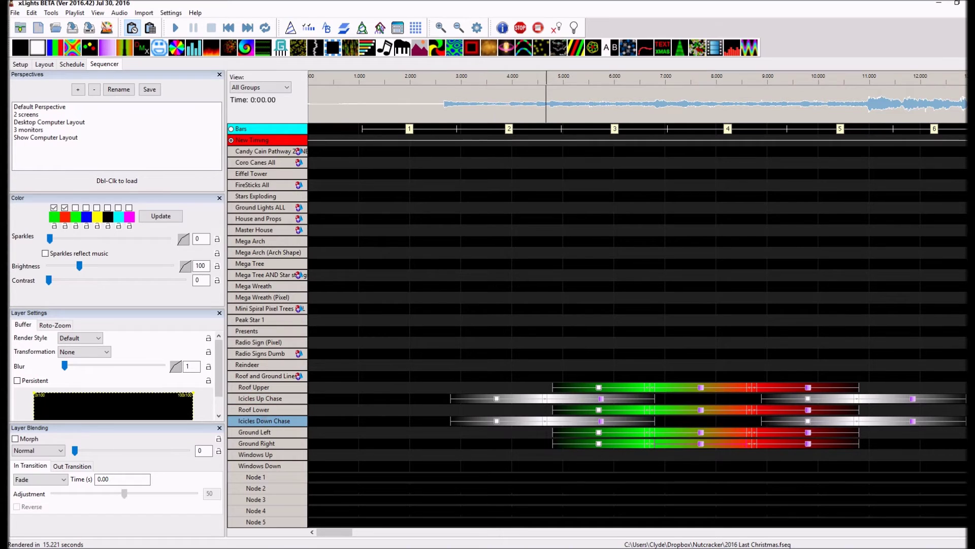
pyautogui.moveTo(592, 2); pyautogui.dragTo(734, 143)
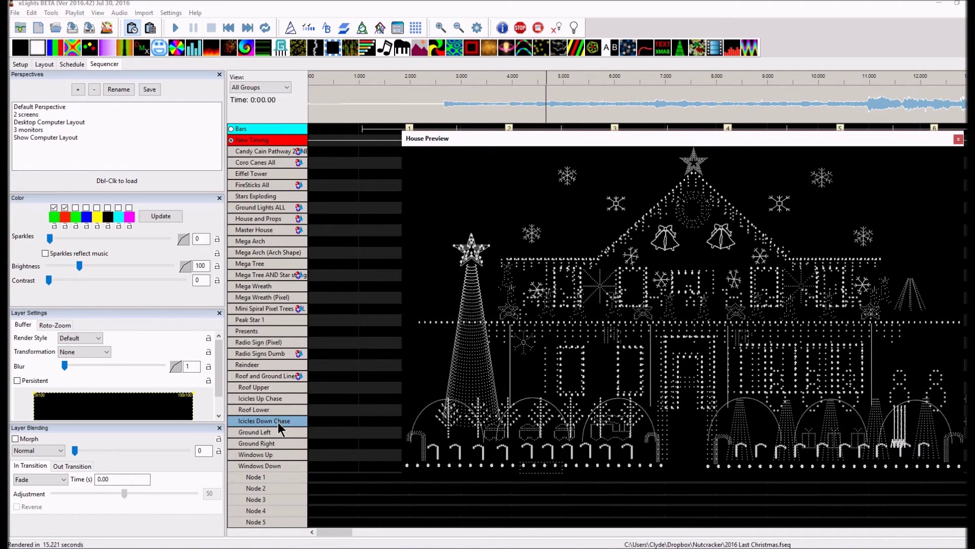
pyautogui.click(316, 421)
pyautogui.moveTo(588, 139); pyautogui.dragTo(579, 3)
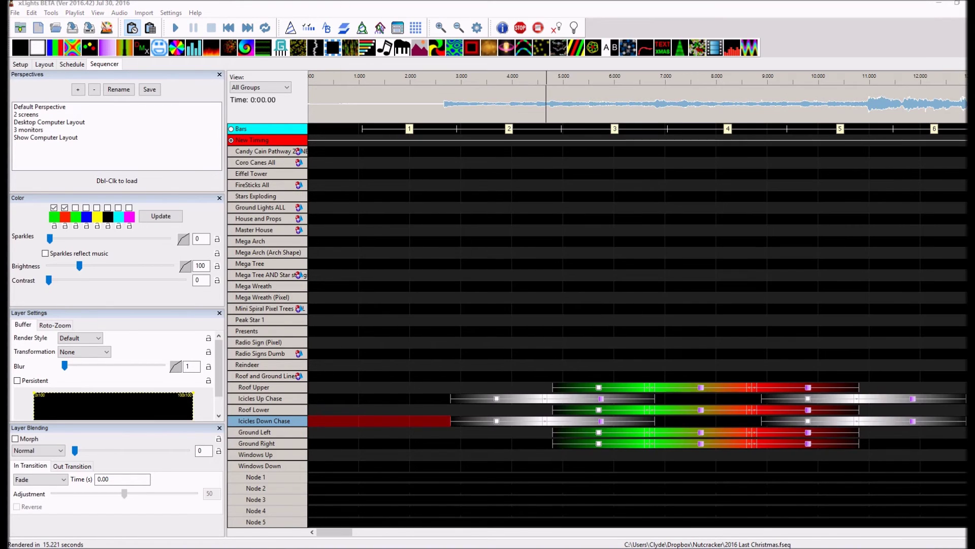
pyautogui.doubleClick(277, 420)
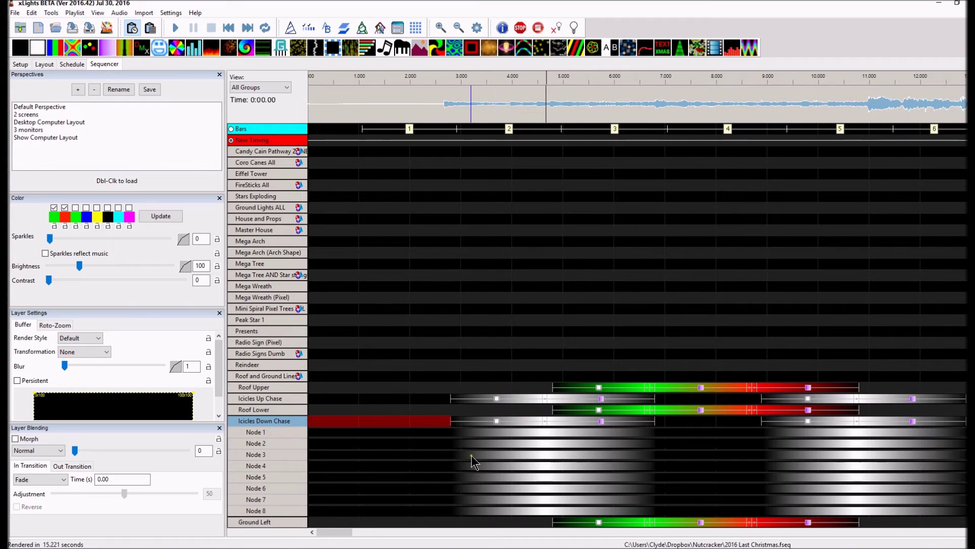
pyautogui.doubleClick(275, 421)
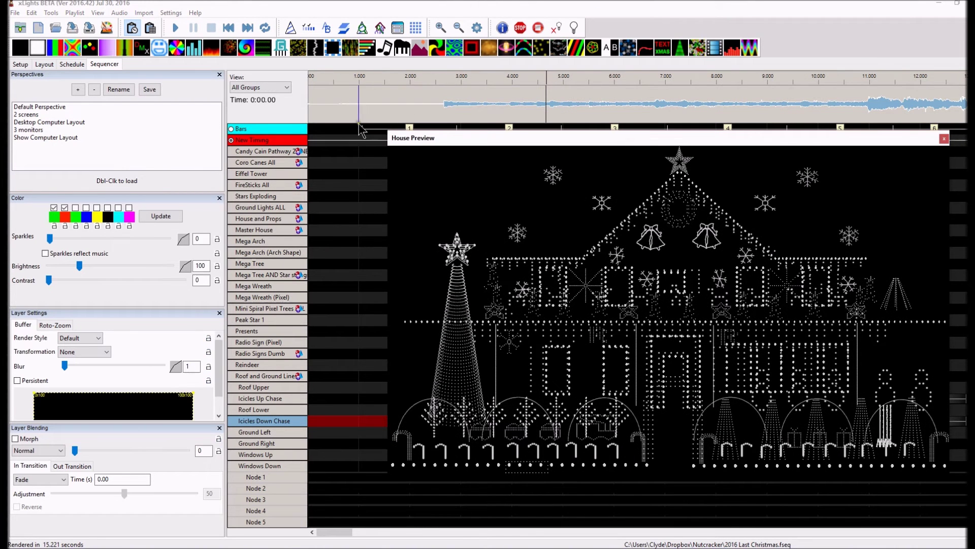
# Play the opening of the sequence in House Preview from about 1 second, stop it, and move the preview aside.
pyautogui.click(360, 101)
pyautogui.press('space')
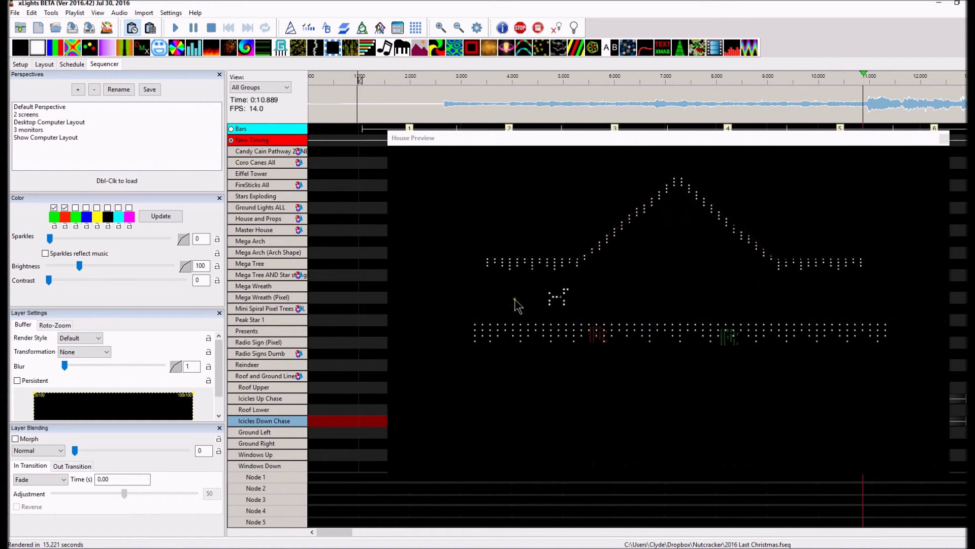
pyautogui.press('space')
pyautogui.moveTo(659, 140); pyautogui.dragTo(608, 118)
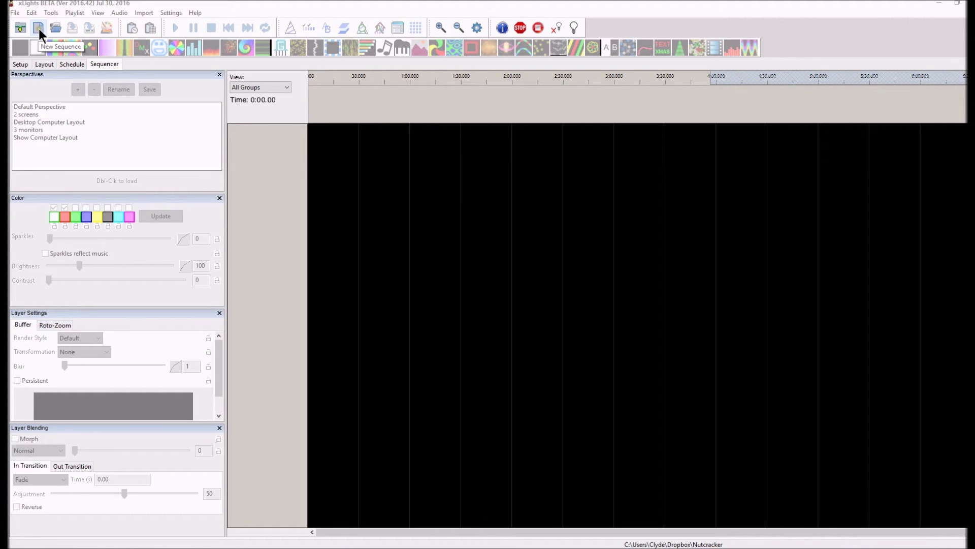
# Open the sequence 2016 Last Christmas.xml from the Nutcracker show folder.
pyautogui.click(15, 11)
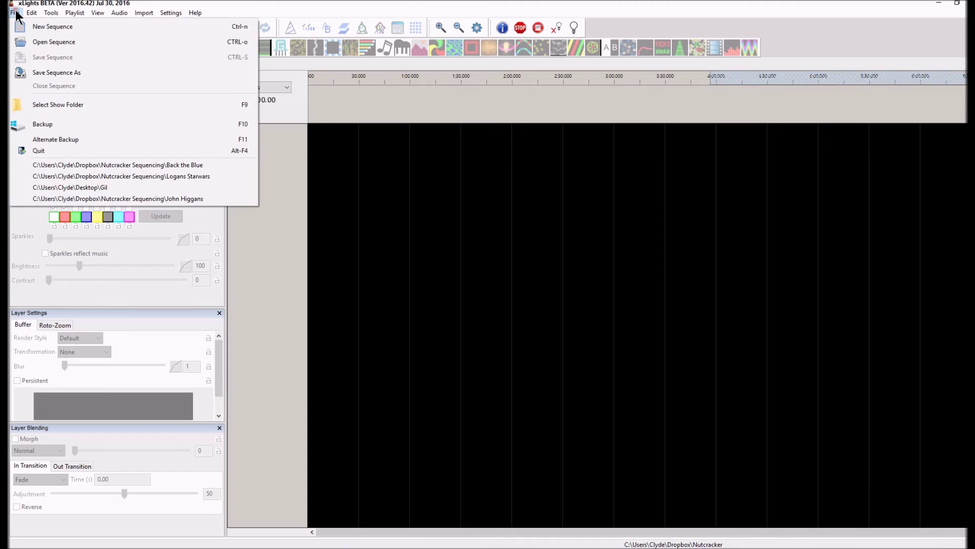
pyautogui.click(31, 41)
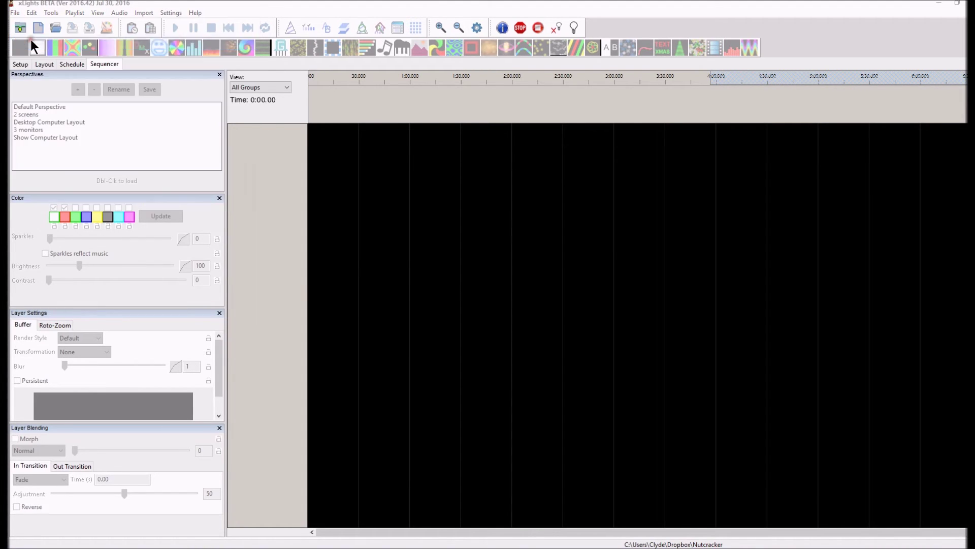
pyautogui.click(160, 217)
pyautogui.scroll(-4, 159, 217)
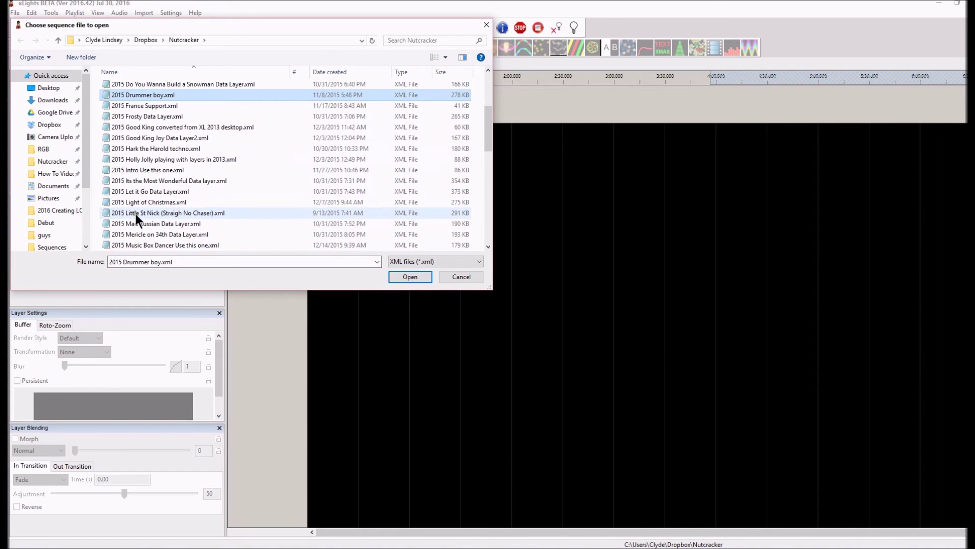
pyautogui.scroll(-8, 138, 221)
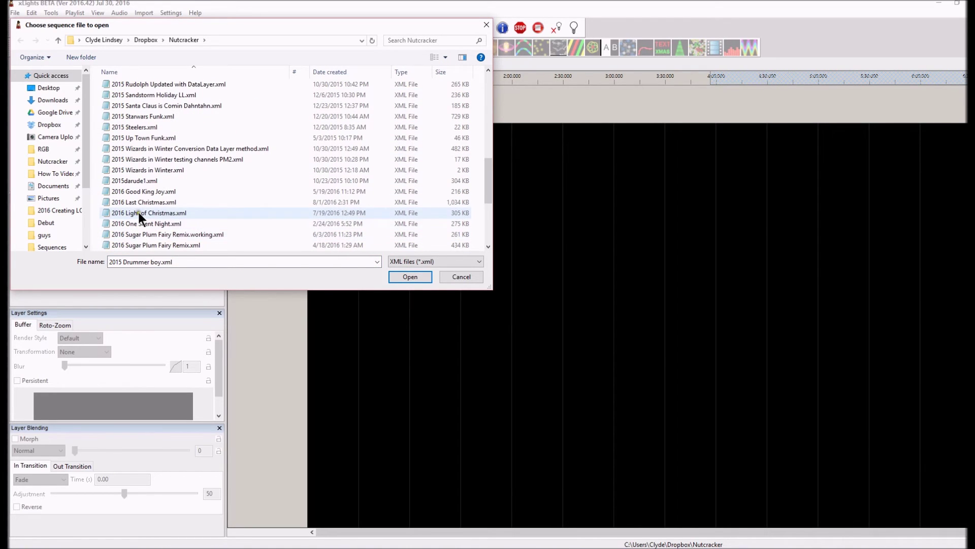
pyautogui.click(133, 201)
pyautogui.click(409, 280)
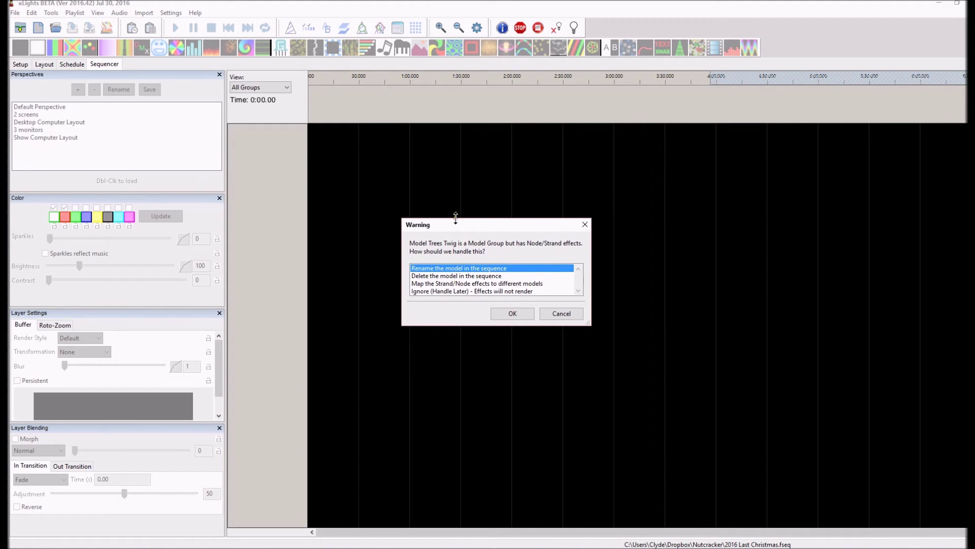
# Choose to map the Strand/Node effects of the Trees Twig group to different models.
pyautogui.moveTo(455, 224); pyautogui.dragTo(508, 209)
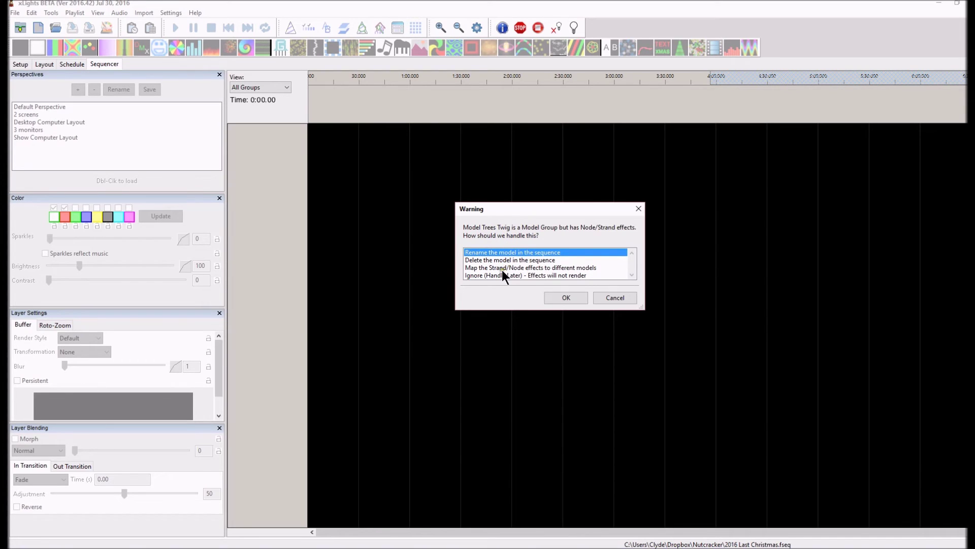
pyautogui.click(469, 267)
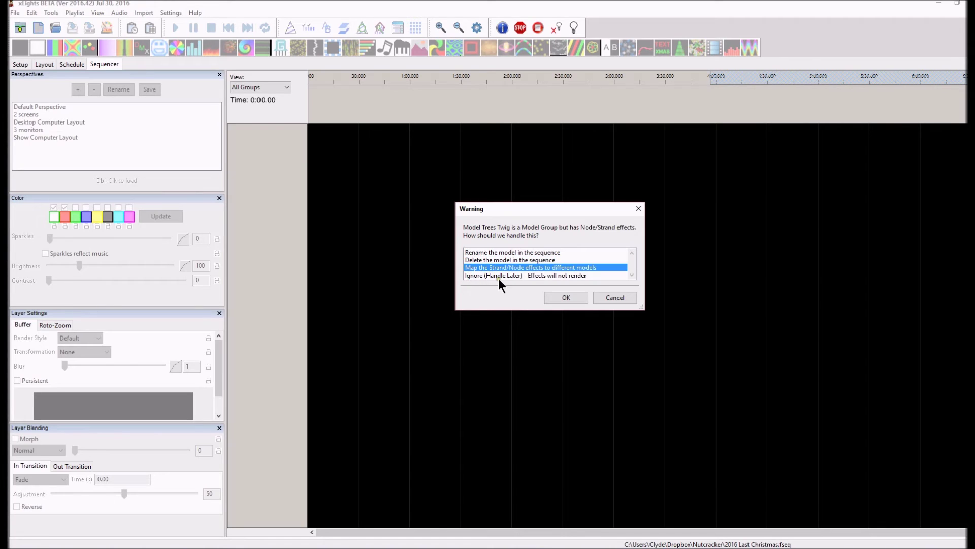
pyautogui.click(565, 298)
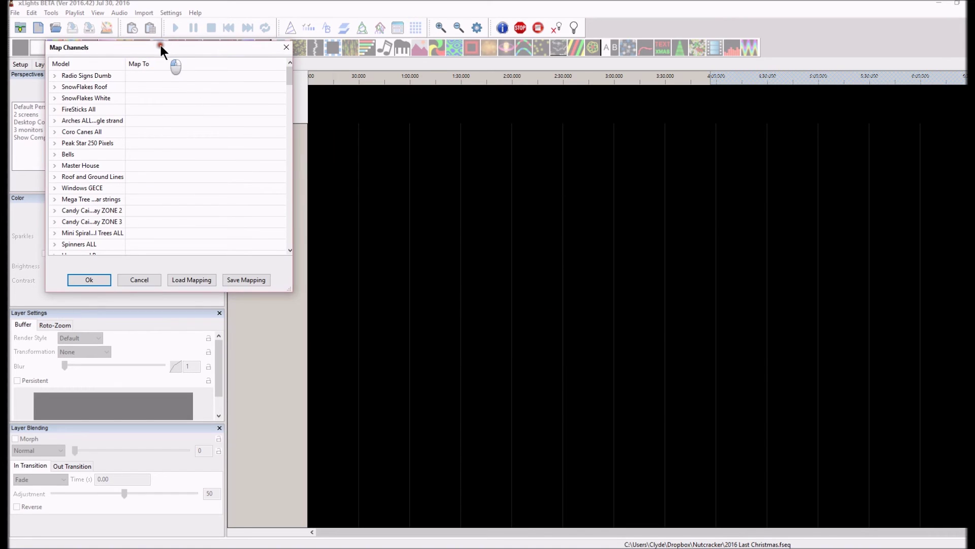
# Find Tree Line among the mapping models and expand its Strand 1 to list the individual nodes.
pyautogui.moveTo(160, 45); pyautogui.dragTo(621, 120)
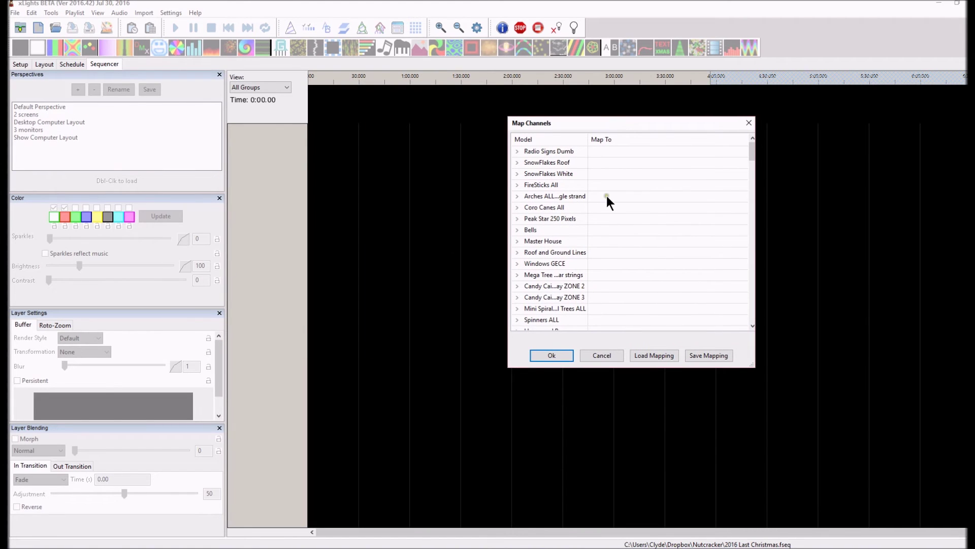
pyautogui.click(617, 294)
pyautogui.scroll(-4, 618, 292)
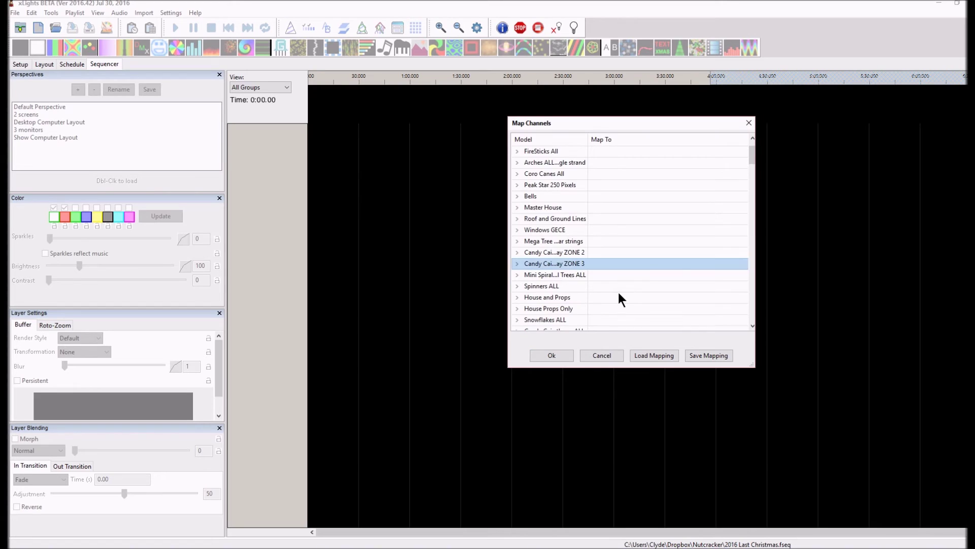
pyautogui.click(551, 275)
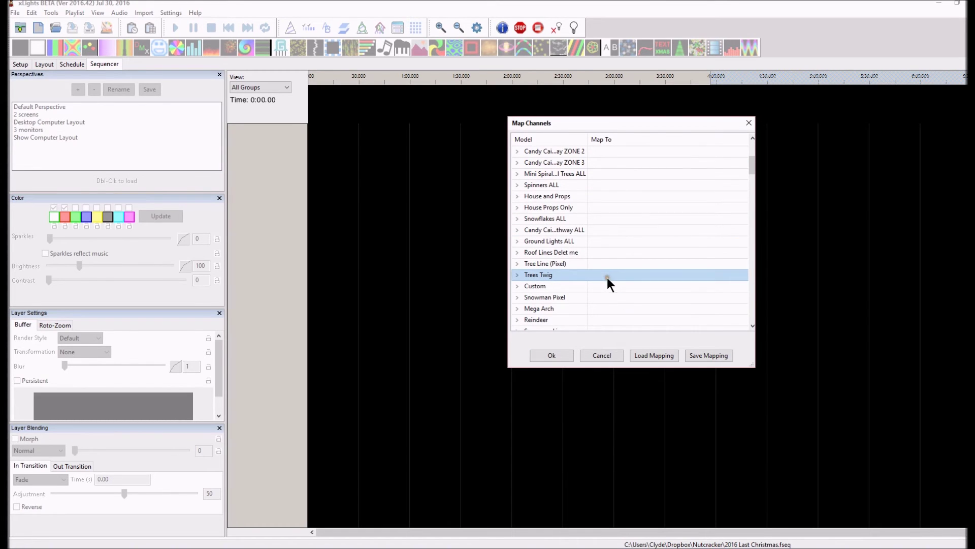
pyautogui.scroll(-5, 608, 280)
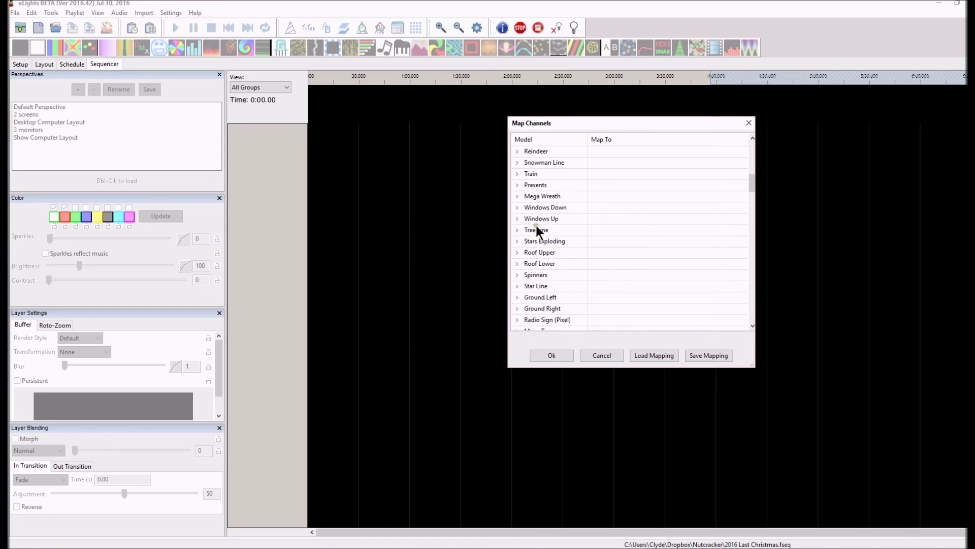
pyautogui.click(536, 230)
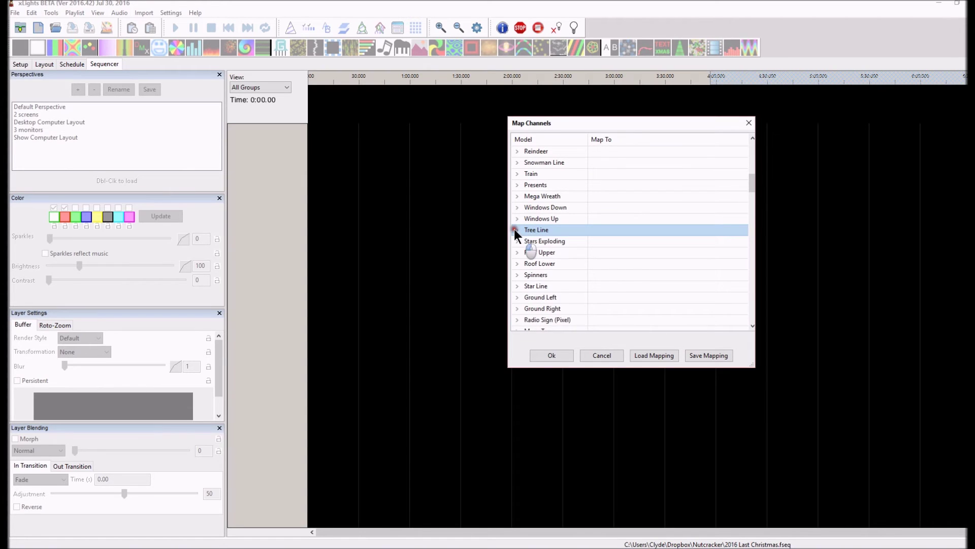
pyautogui.click(515, 230)
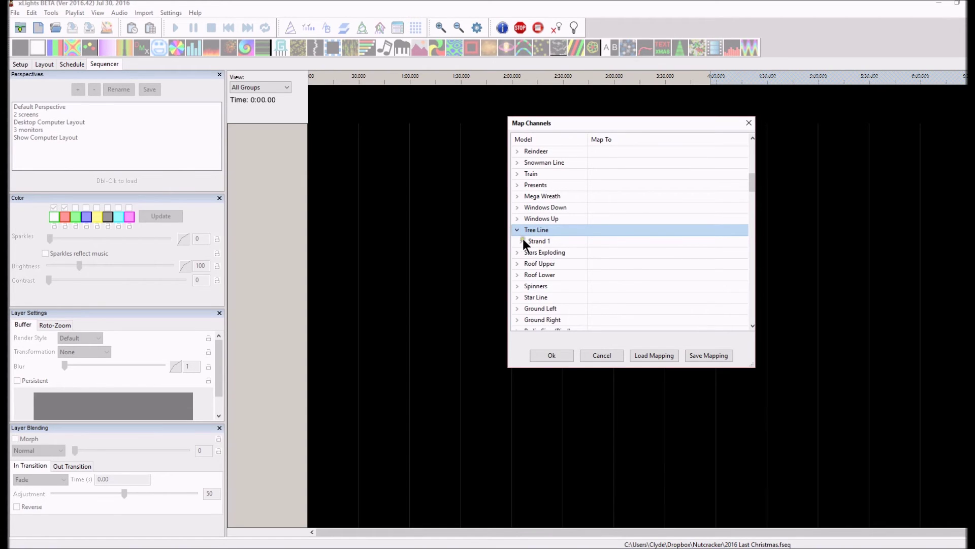
pyautogui.click(522, 240)
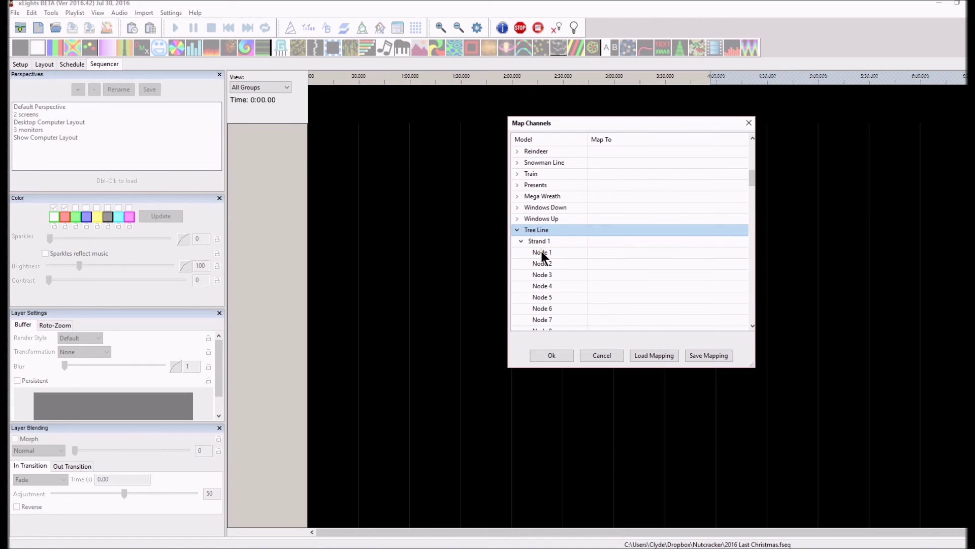
# Map Tree Line Node 1 and Node 2 to Trees Twig/Strand 1/Node 1 and Node 2 respectively.
pyautogui.click(599, 248)
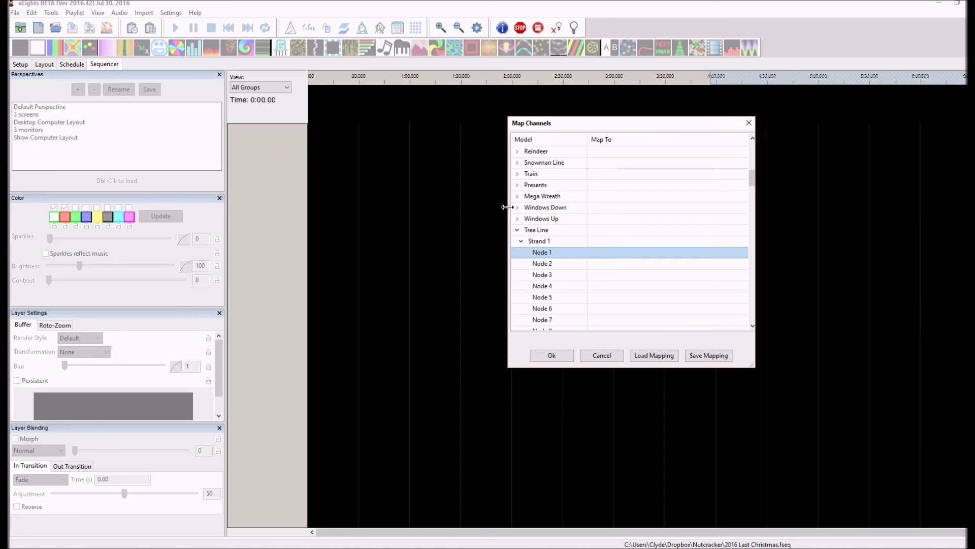
pyautogui.click(615, 255)
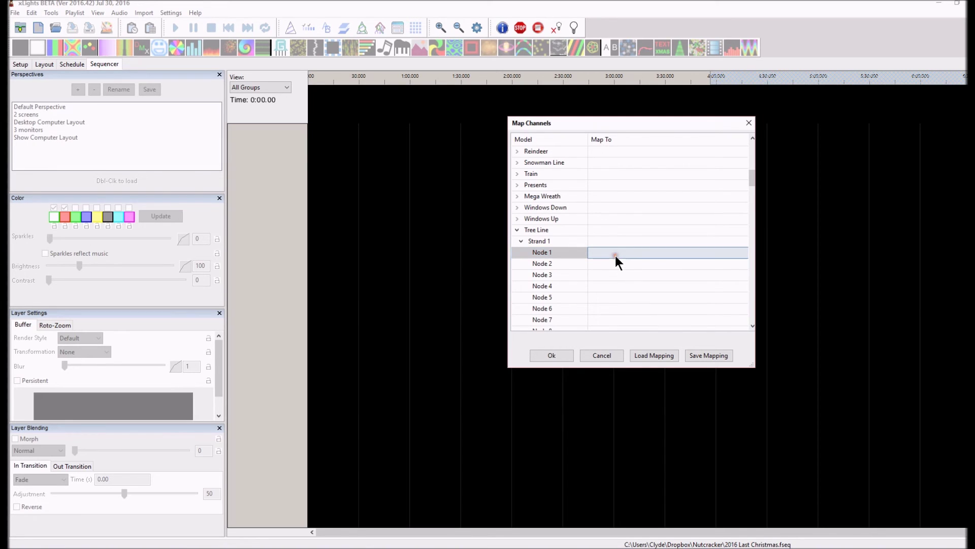
pyautogui.click(615, 255)
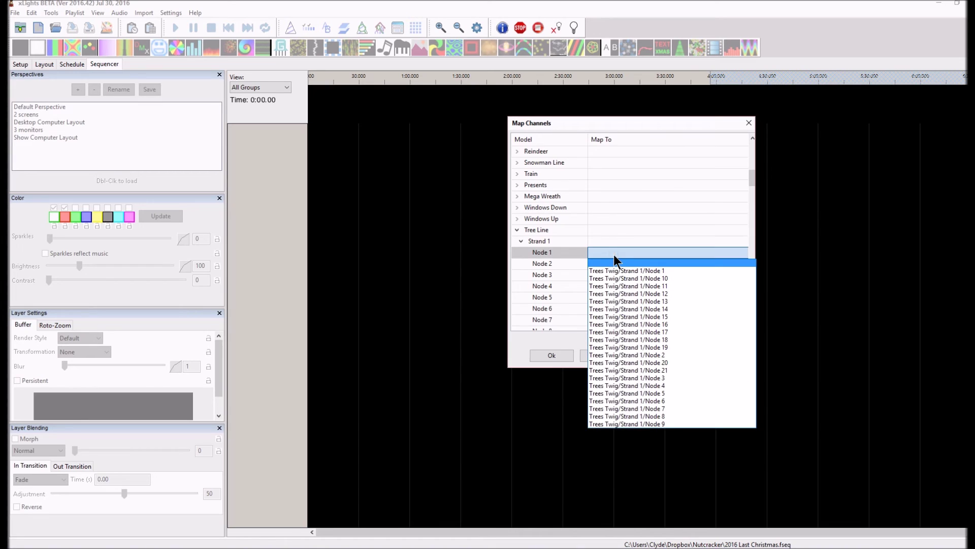
pyautogui.click(665, 271)
pyautogui.click(639, 264)
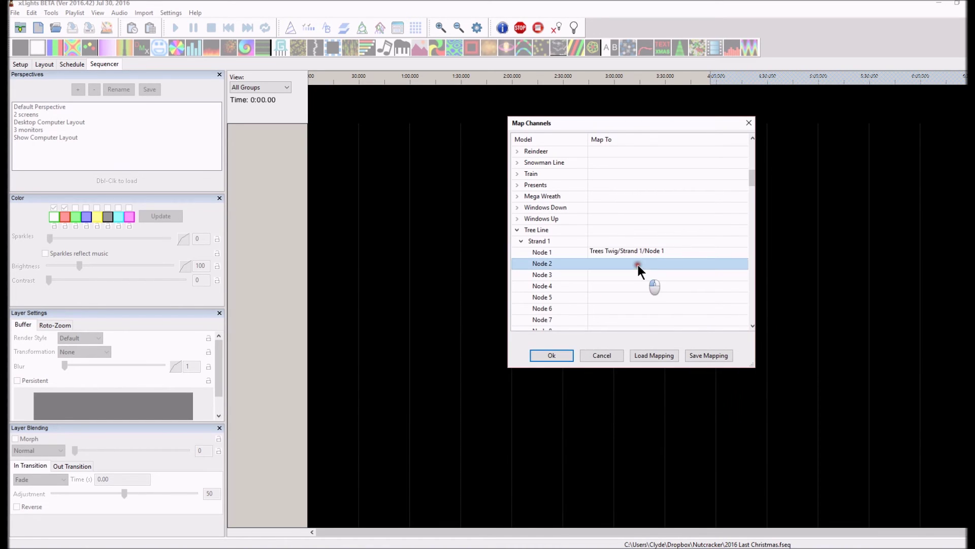
pyautogui.click(611, 264)
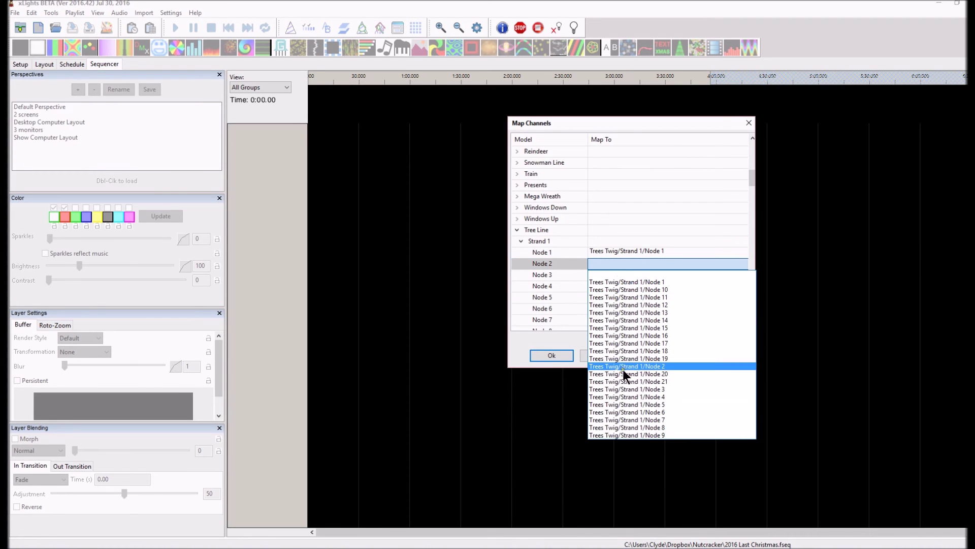
pyautogui.click(623, 366)
# Map Tree Line Nodes 3 through 6 to the same-numbered nodes of Trees Twig/Strand 1.
pyautogui.click(641, 273)
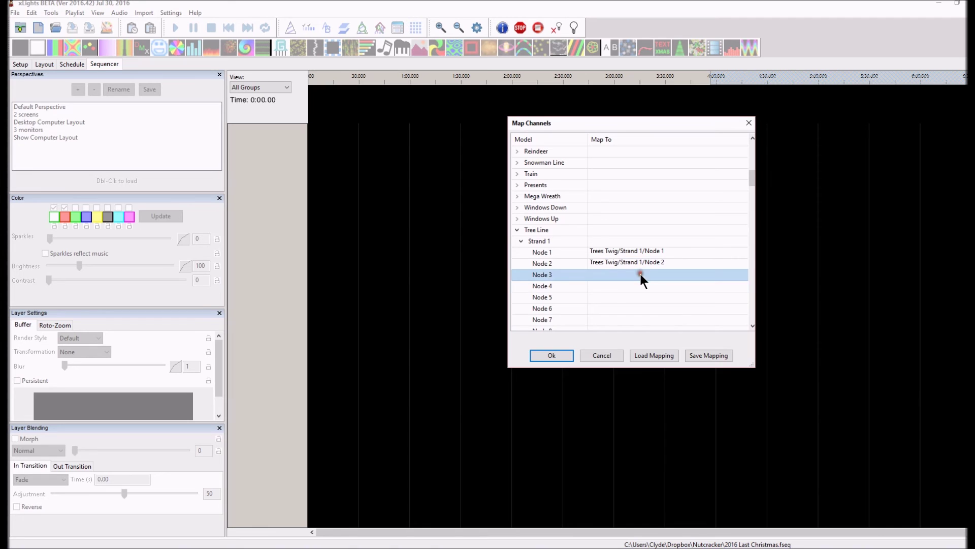
pyautogui.click(641, 274)
pyautogui.click(624, 400)
pyautogui.click(638, 285)
pyautogui.click(639, 419)
pyautogui.scroll(-3, 616, 196)
pyautogui.click(617, 196)
pyautogui.click(629, 336)
pyautogui.click(641, 207)
pyautogui.click(644, 355)
# Map Tree Line Nodes 7 through 9 to the same-numbered nodes of Trees Twig/Strand 1.
pyautogui.click(648, 219)
pyautogui.click(641, 374)
pyautogui.click(635, 229)
pyautogui.click(638, 392)
pyautogui.click(637, 240)
pyautogui.click(635, 404)
# Map Tree Line Nodes 10 through 15 to the same-numbered nodes of Trees Twig/Strand 1.
pyautogui.click(619, 262)
pyautogui.click(621, 274)
pyautogui.click(623, 285)
pyautogui.click(623, 297)
pyautogui.click(623, 306)
pyautogui.scroll(-3, 622, 264)
# Map Tree Line Nodes 16 through 21 to the same-numbered Trees Twig/Strand 1 nodes and accept the mapping without saving it for future imports.
pyautogui.click(621, 220)
pyautogui.click(617, 230)
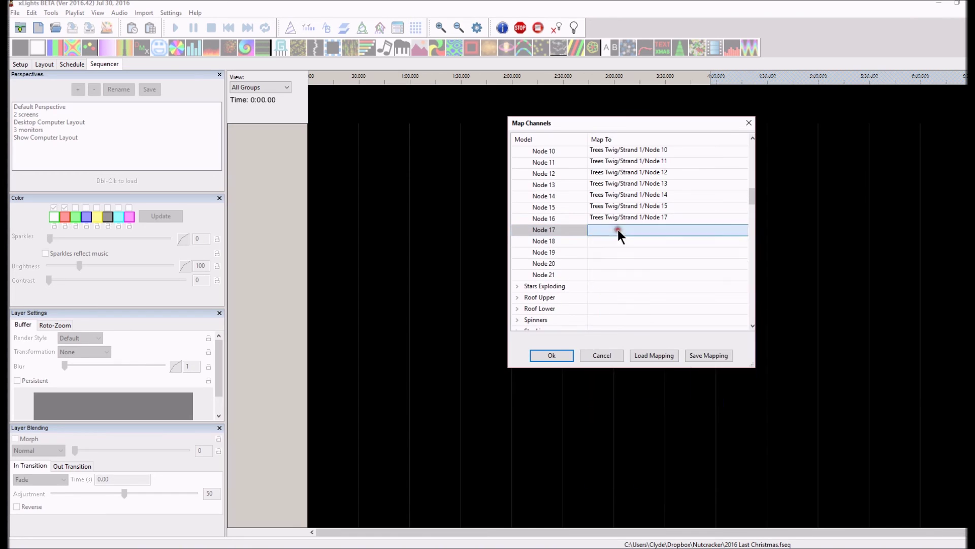
pyautogui.click(630, 217)
pyautogui.click(621, 230)
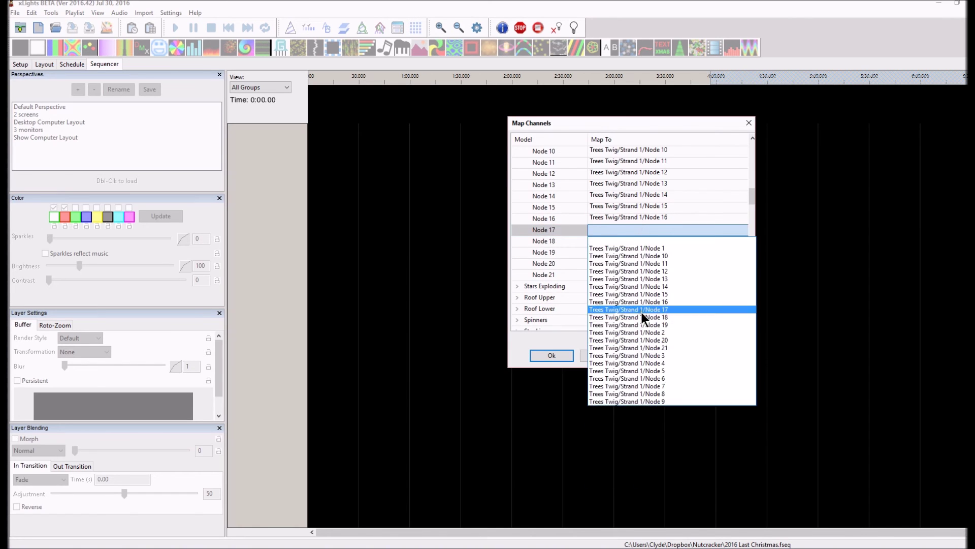
pyautogui.click(642, 312)
pyautogui.click(629, 274)
pyautogui.click(619, 392)
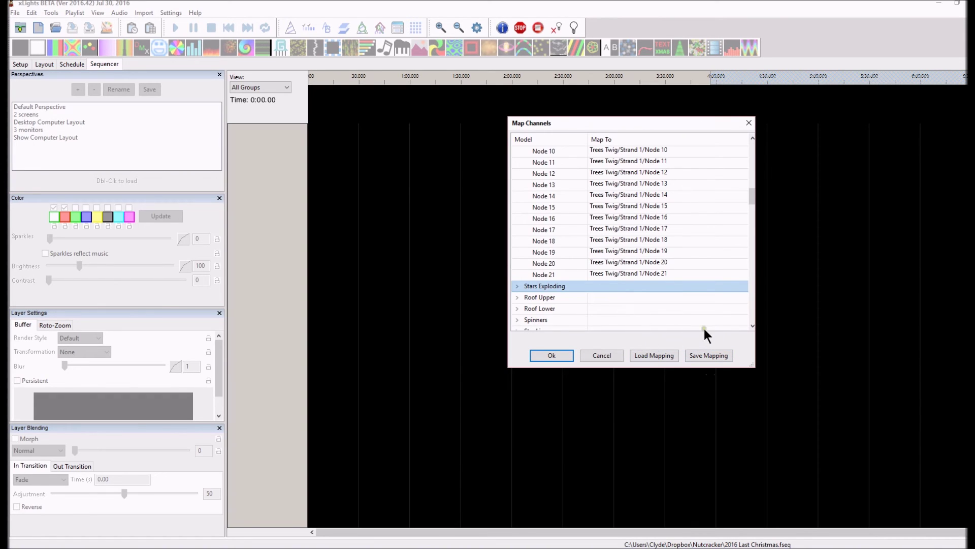
pyautogui.click(572, 359)
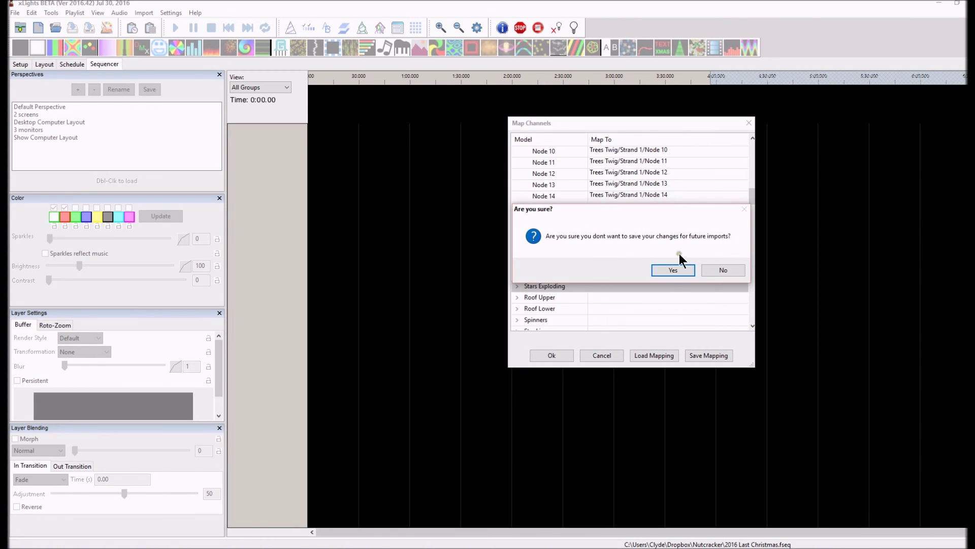
pyautogui.click(689, 272)
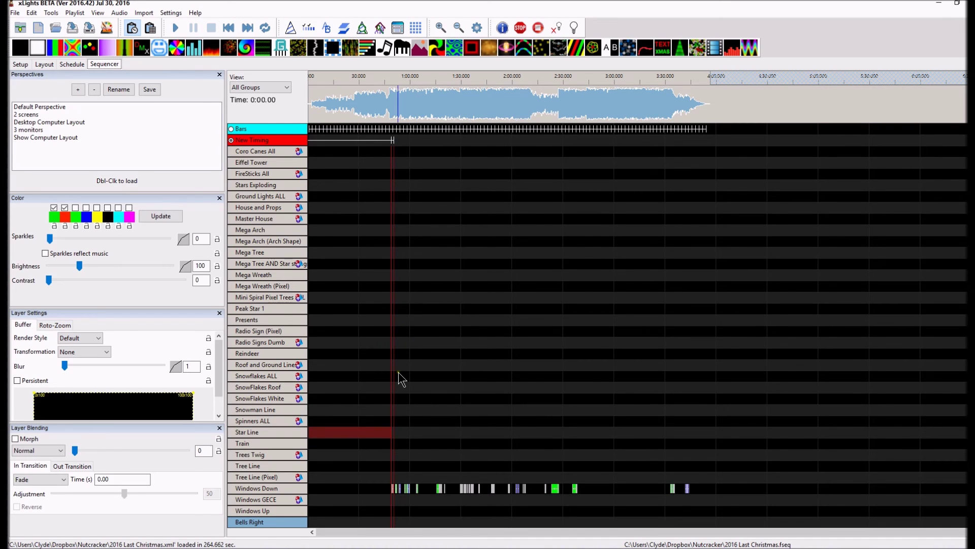
# Expand the Trees Twig group to its member models and check Tree Twig 1's nodes for effects, then collapse them.
pyautogui.doubleClick(251, 455)
pyautogui.scroll(-2, 393, 449)
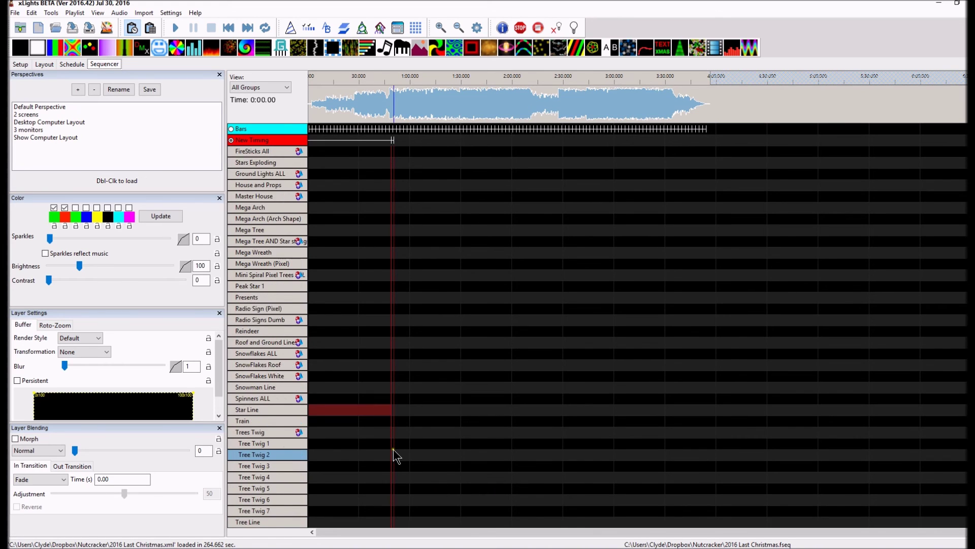
pyautogui.scroll(-4, 393, 449)
pyautogui.doubleClick(248, 399)
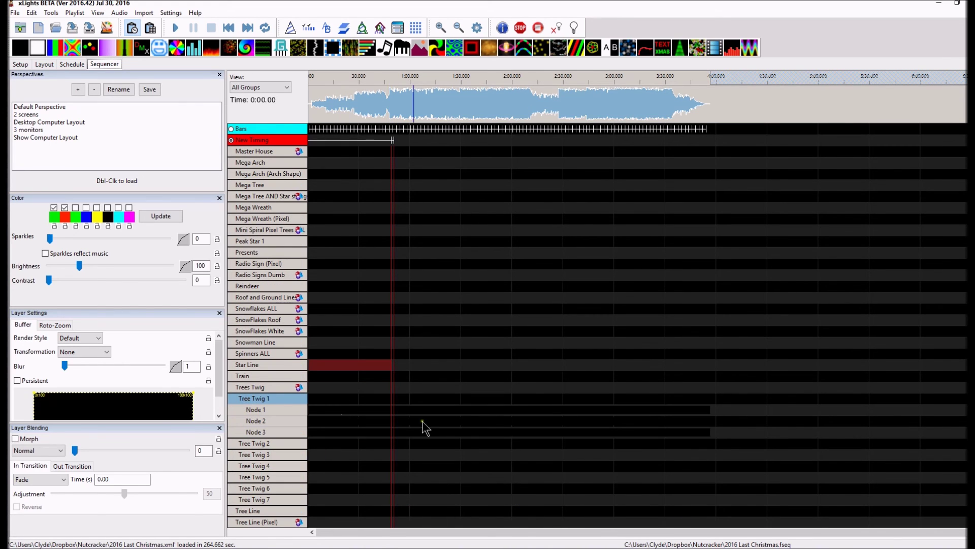
pyautogui.doubleClick(253, 397)
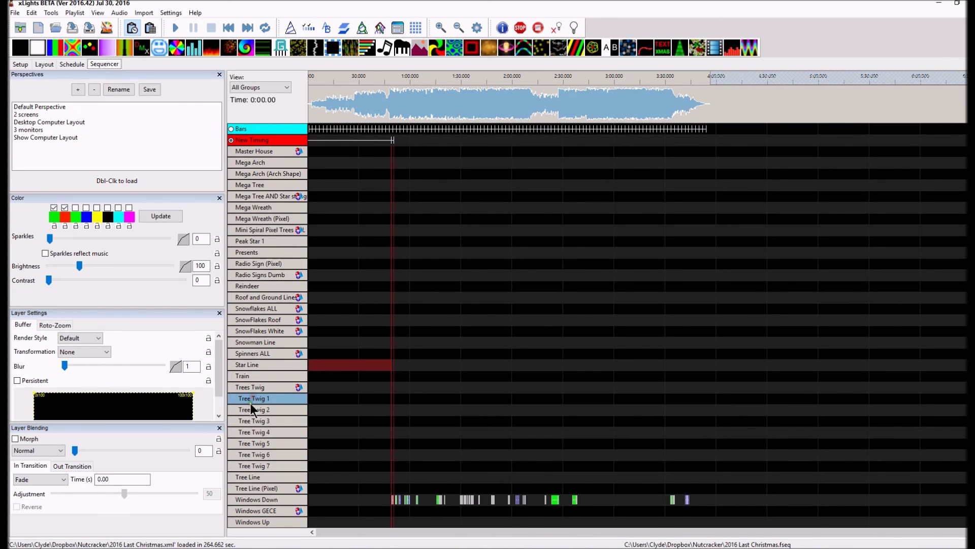
# Expand Tree Line and examine the mapped effects across Nodes 1 through 21.
pyautogui.doubleClick(246, 476)
pyautogui.scroll(-4, 356, 460)
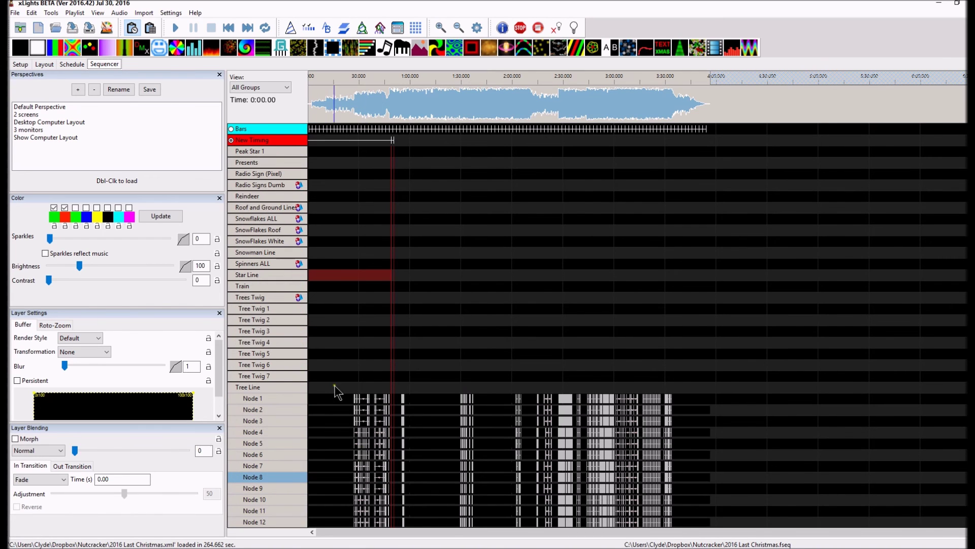
pyautogui.scroll(-7, 350, 394)
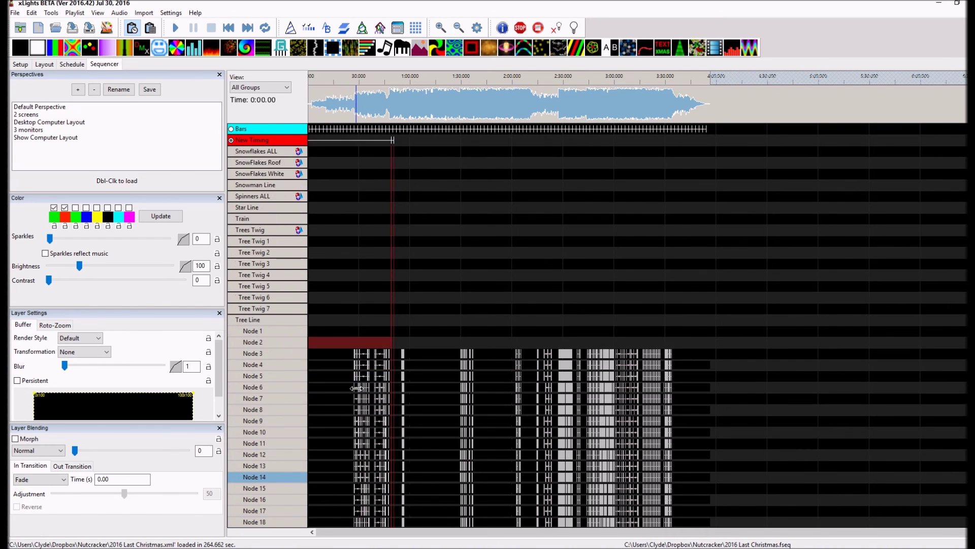
pyautogui.click(347, 244)
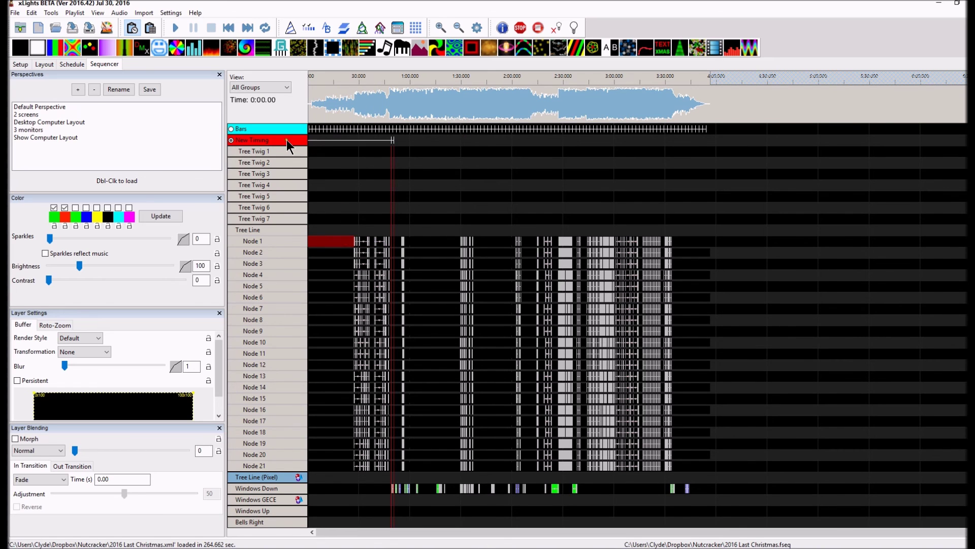
# Render the whole sequence and play it in House Preview to check the Tree Line effects.
pyautogui.scroll(1, 325, 124)
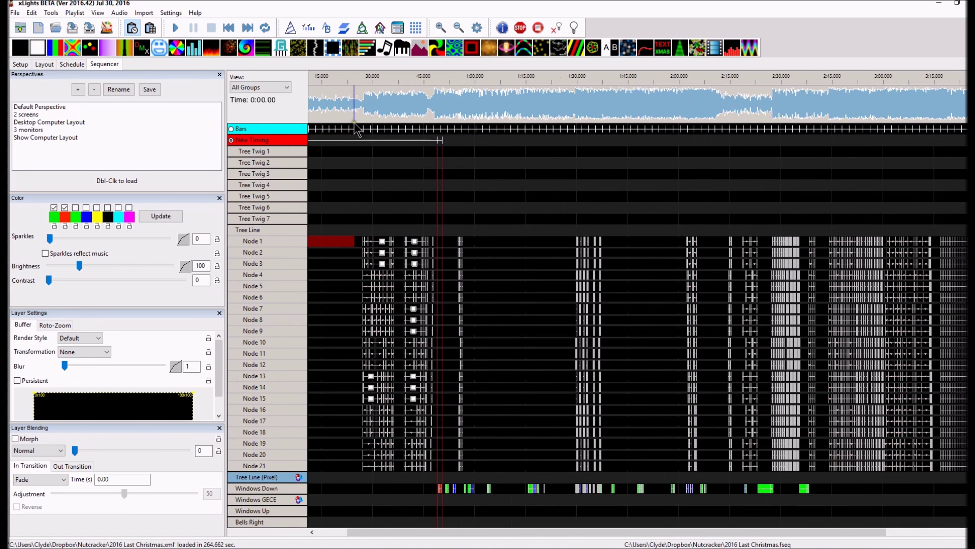
pyautogui.click(367, 108)
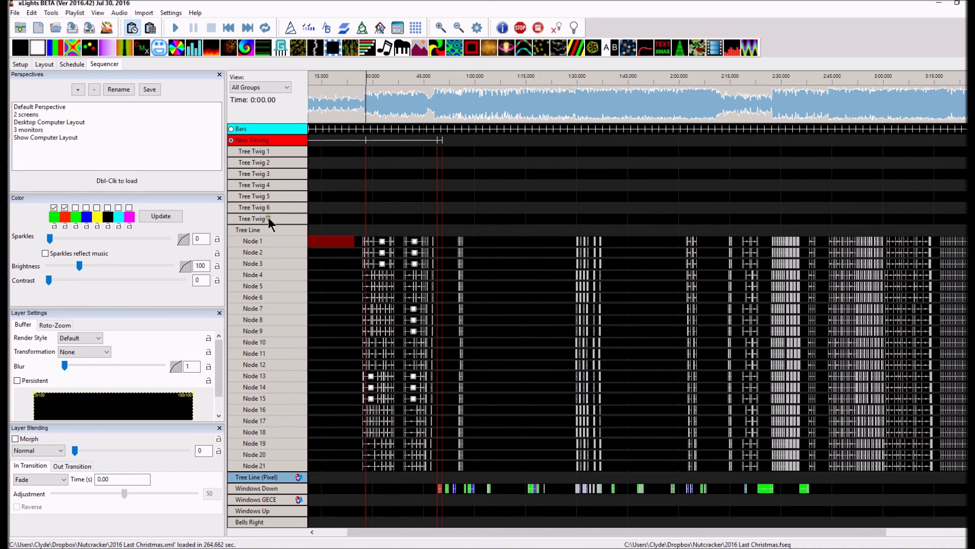
pyautogui.click(106, 27)
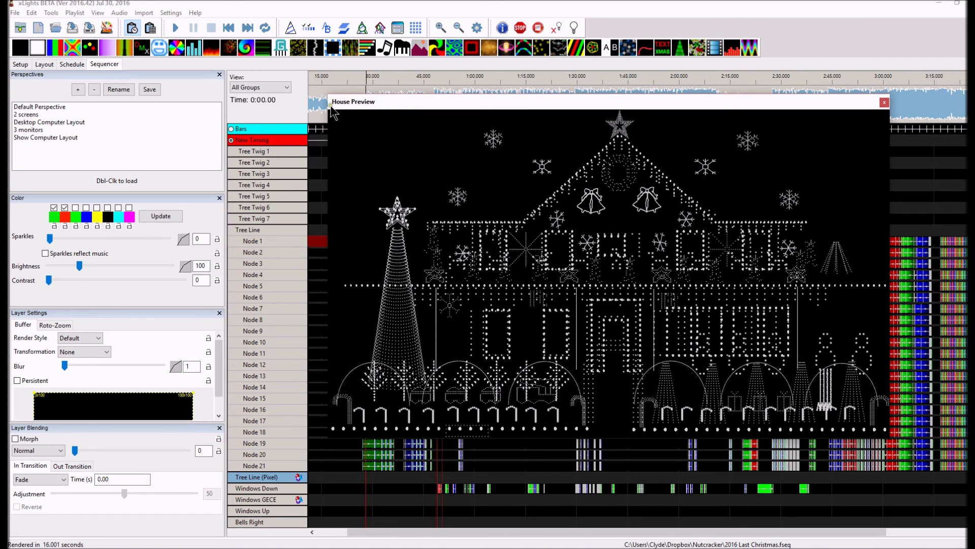
pyautogui.press('space')
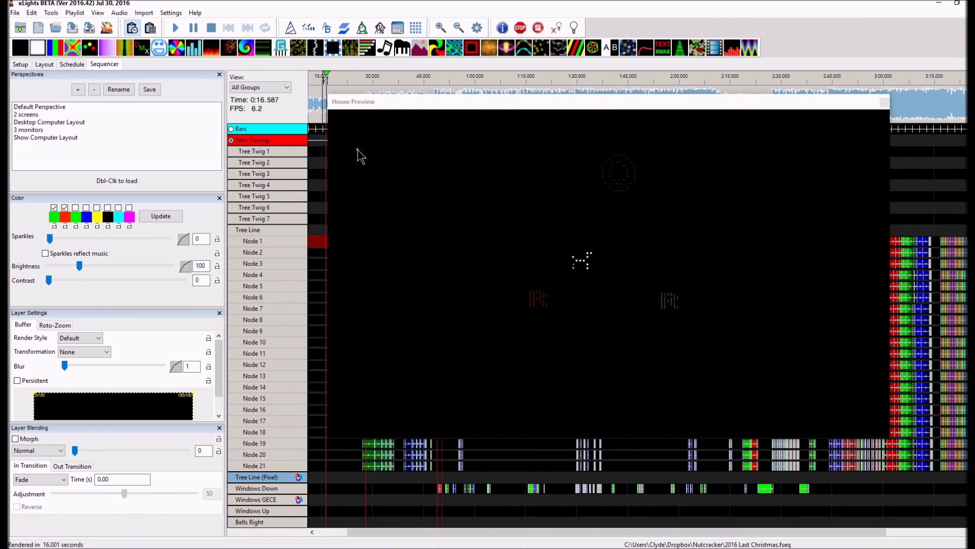